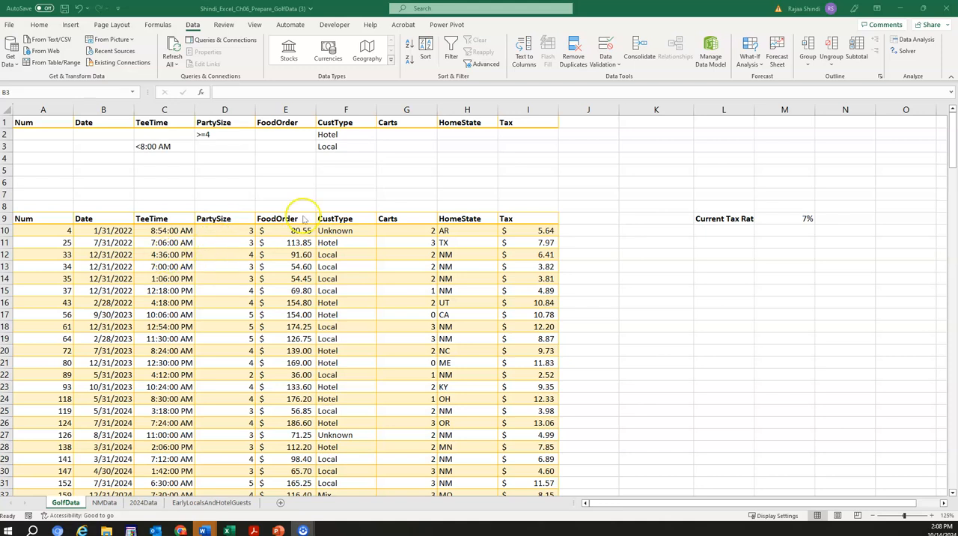
# Step: Insert slicers for the CustType and HomeState fields of the golf data table
pyautogui.click(238, 244)
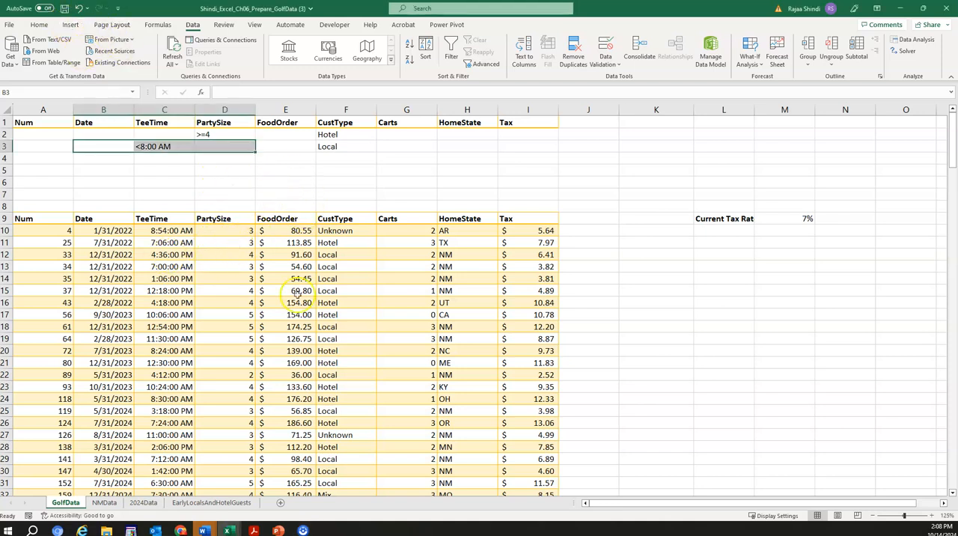
pyautogui.click(299, 268)
pyautogui.click(73, 25)
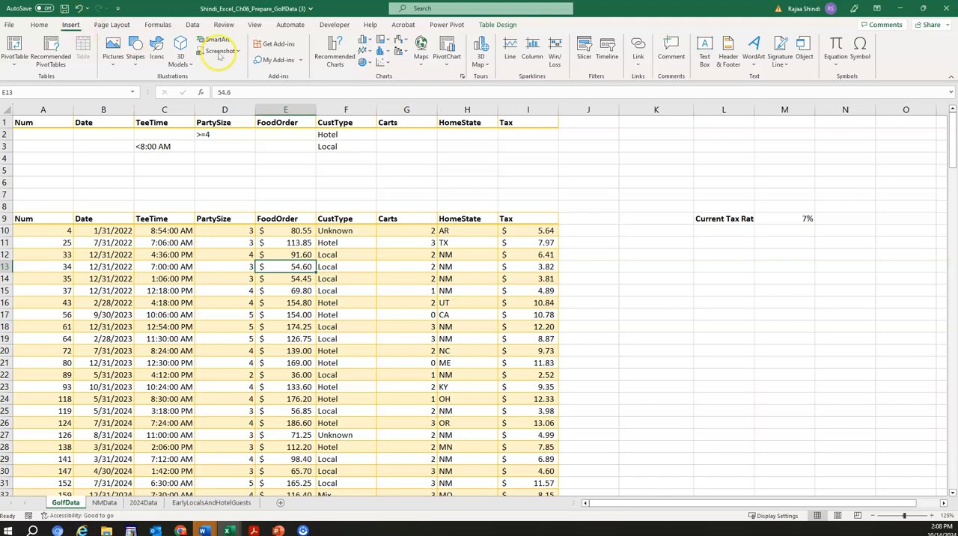
pyautogui.click(585, 58)
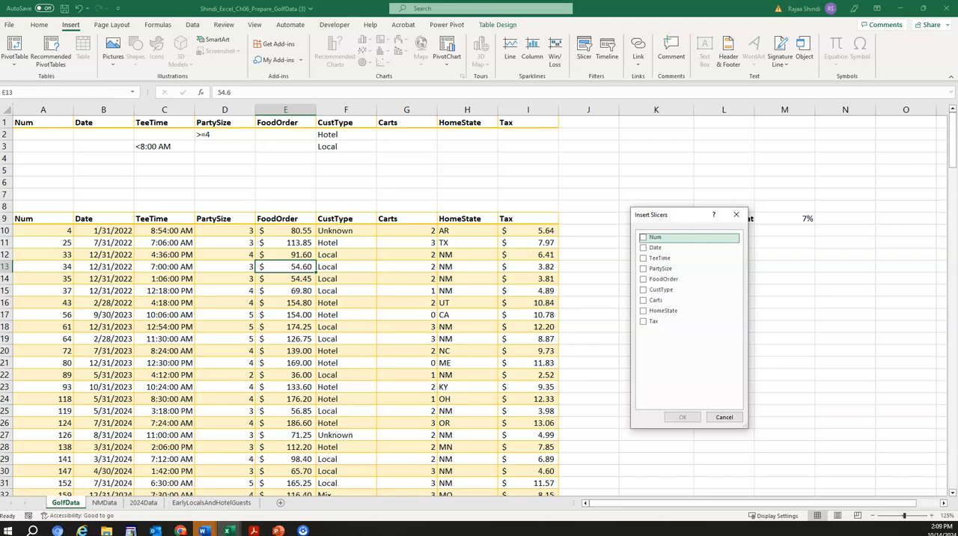
pyautogui.click(643, 290)
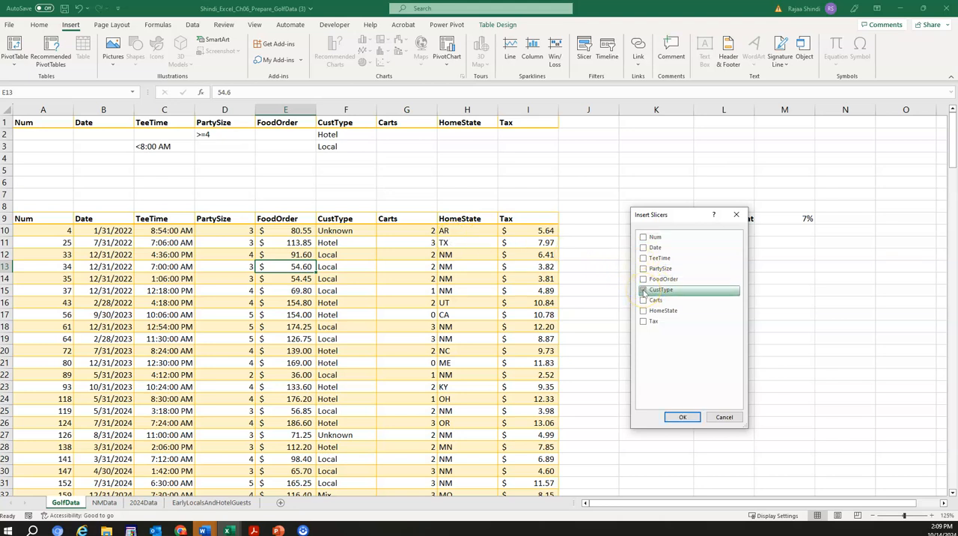
pyautogui.click(646, 312)
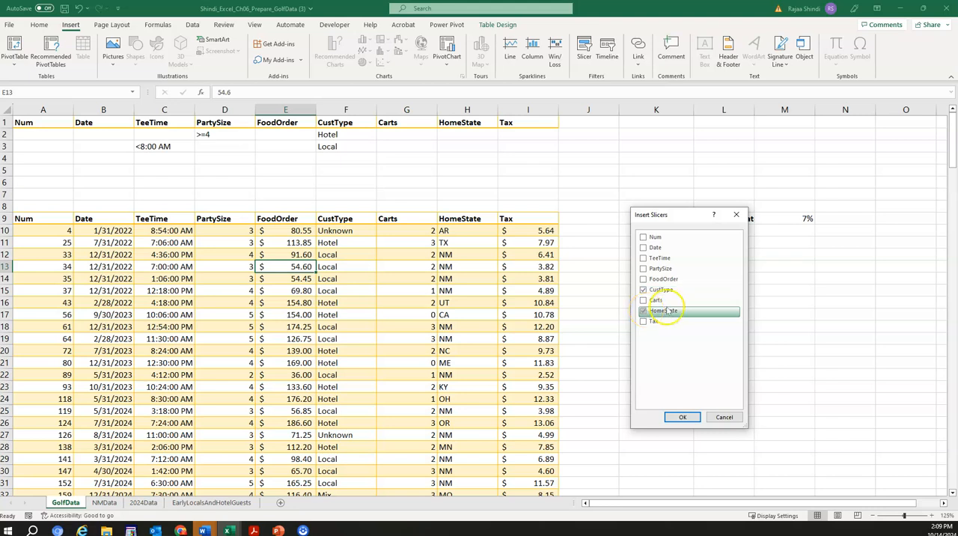
pyautogui.click(681, 416)
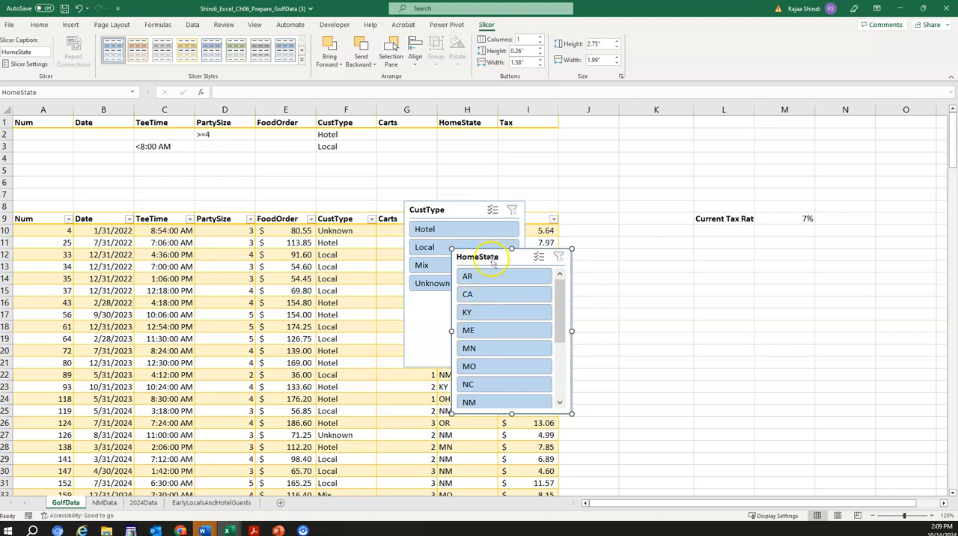
# Step: Move the CustType and HomeState slicers side by side below the Current Tax Rate cell, clear of the table
pyautogui.click(458, 212)
pyautogui.moveTo(457, 212); pyautogui.dragTo(629, 233)
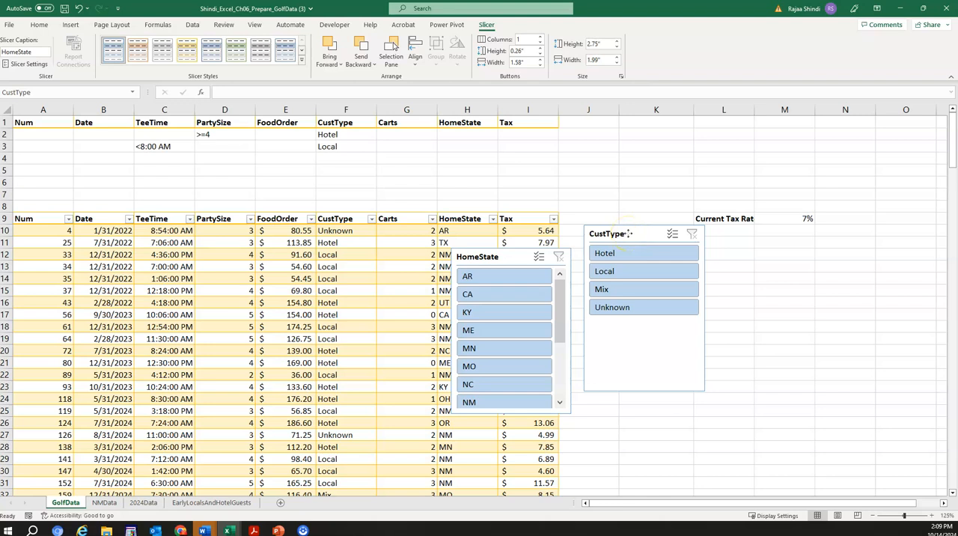
pyautogui.moveTo(629, 234); pyautogui.dragTo(662, 233)
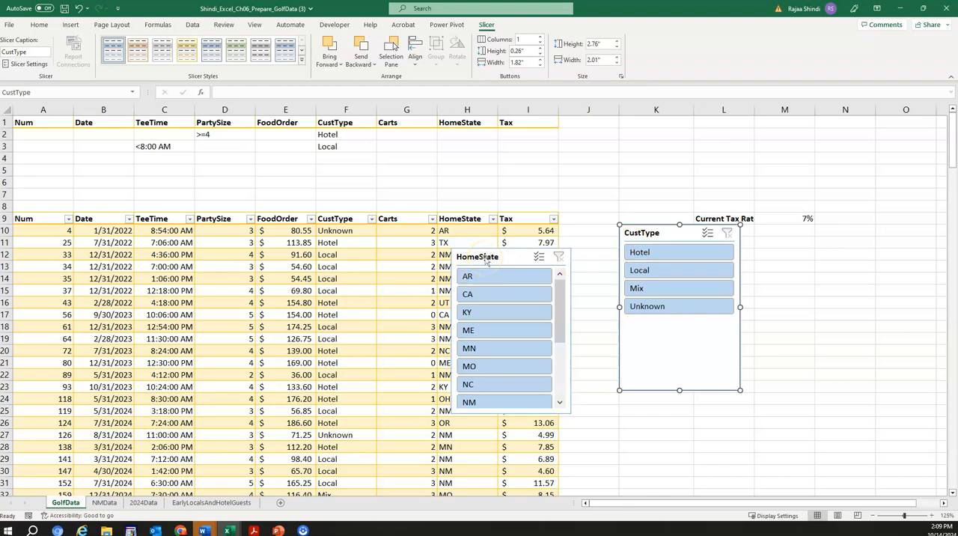
pyautogui.moveTo(484, 259); pyautogui.dragTo(790, 236)
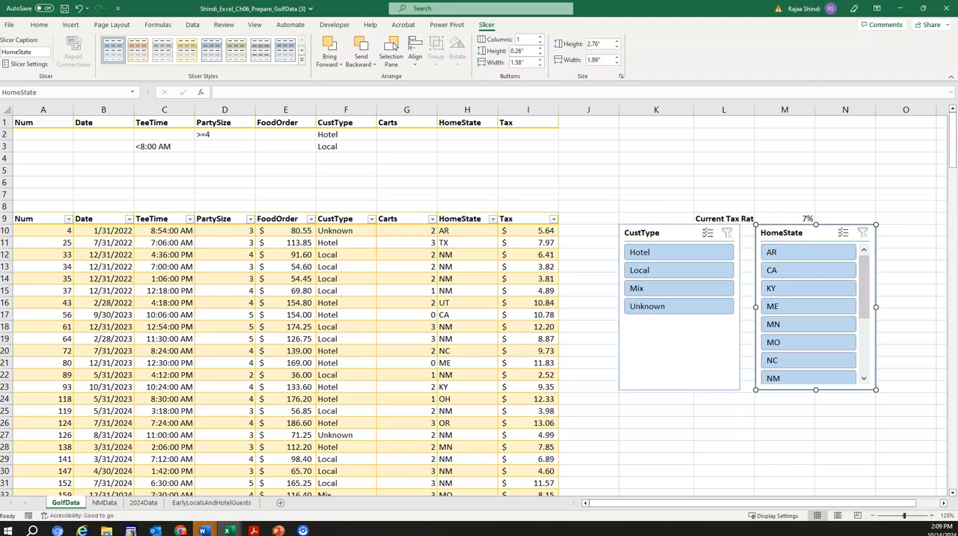
# Step: Apply the Light Yellow, Slicer Style Light 4 style to both the CustType and HomeState slicers
pyautogui.click(673, 233)
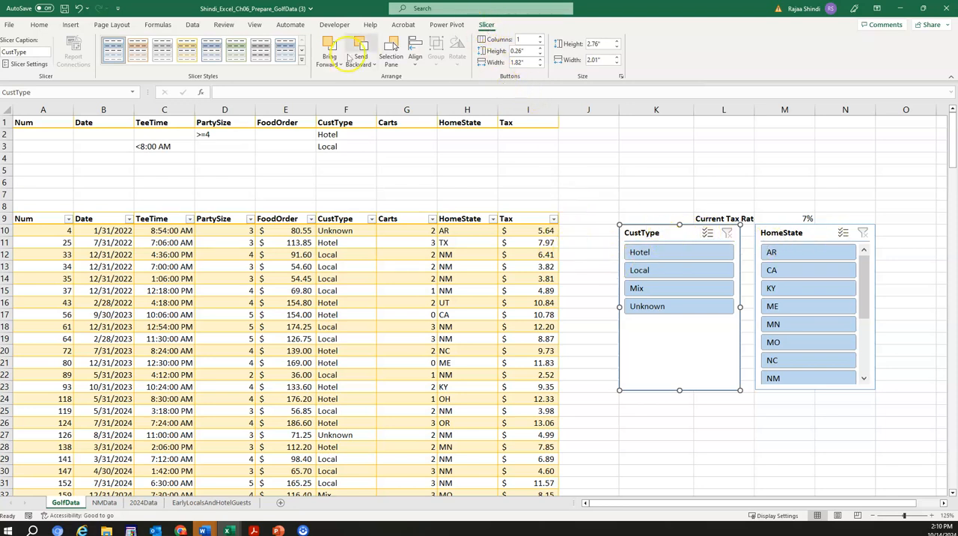
pyautogui.click(301, 63)
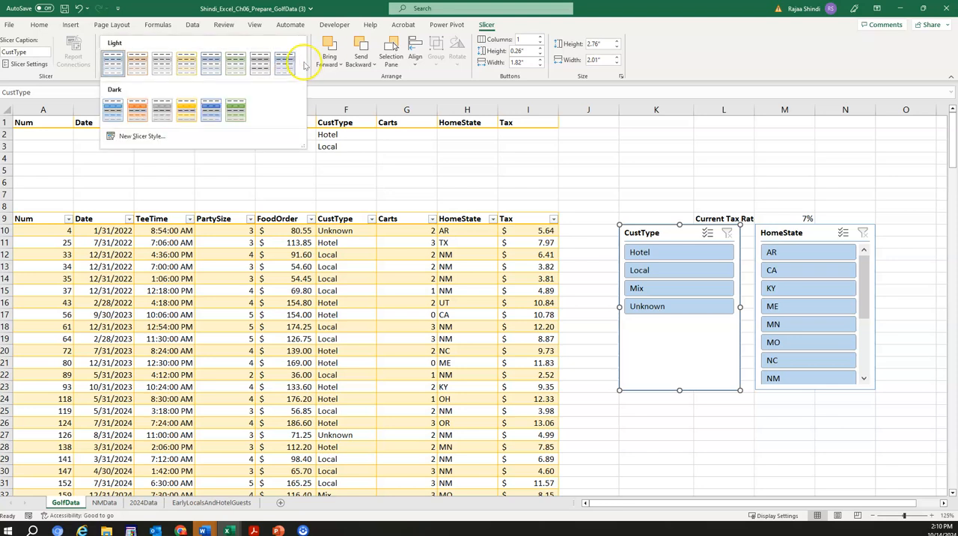
pyautogui.click(186, 65)
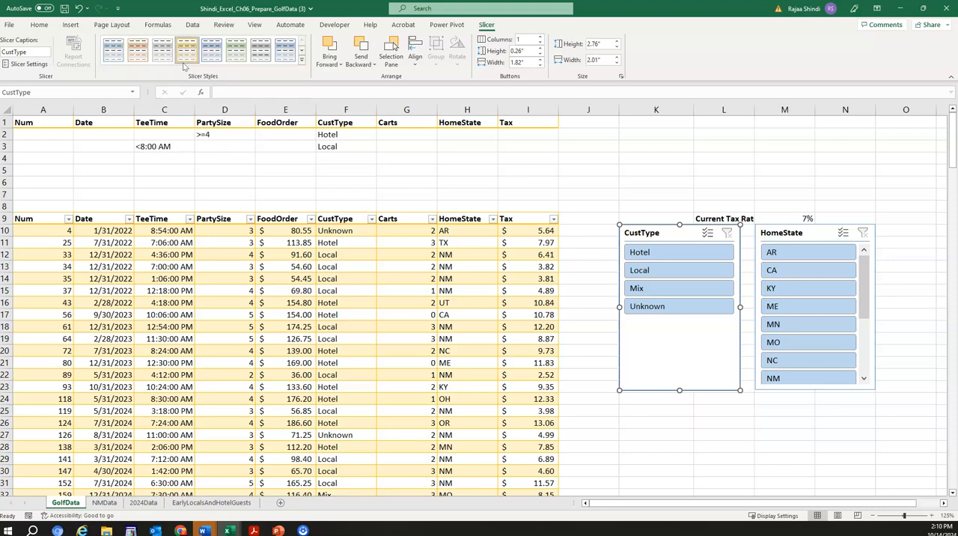
pyautogui.click(823, 230)
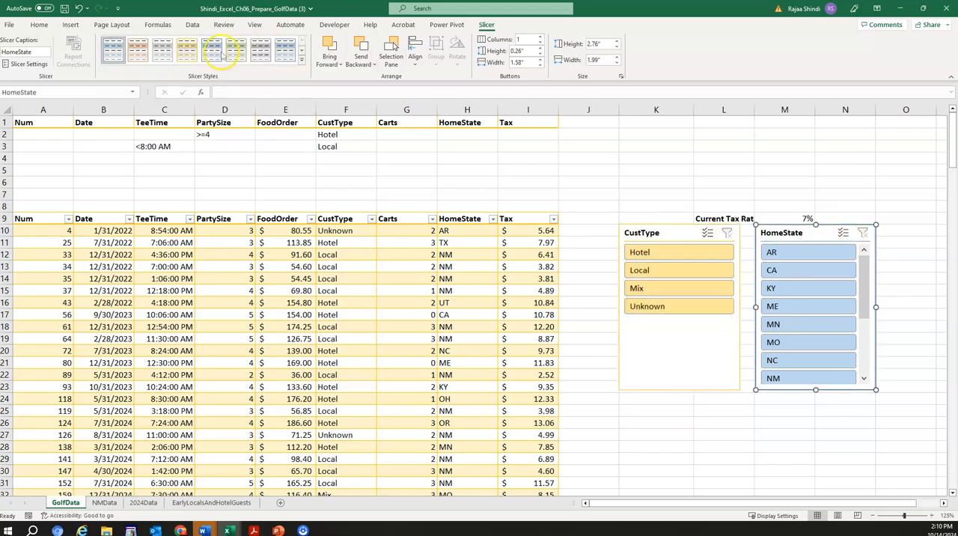
pyautogui.click(187, 51)
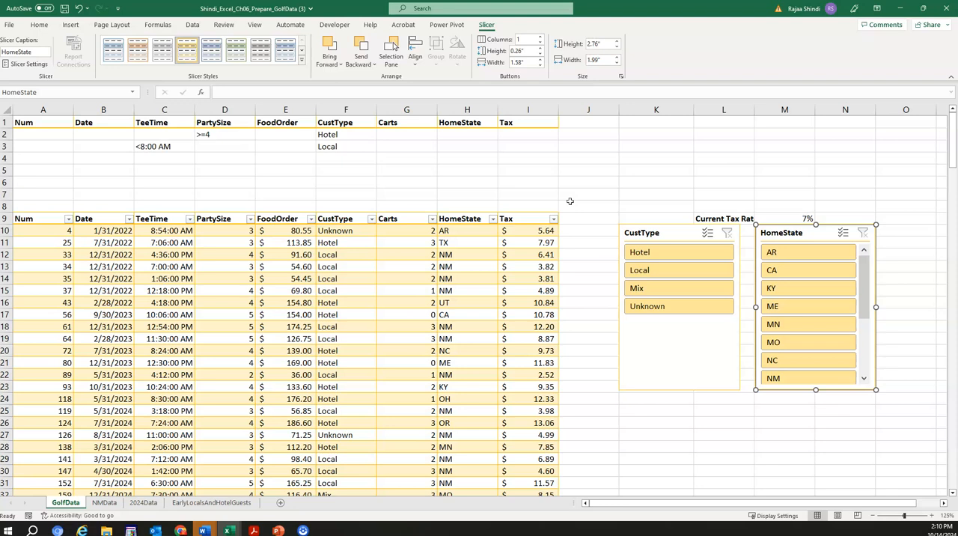
# Step: Try the Local and KY slicer filters, leaving the table filtered to Hotel customers from all home states
pyautogui.click(650, 270)
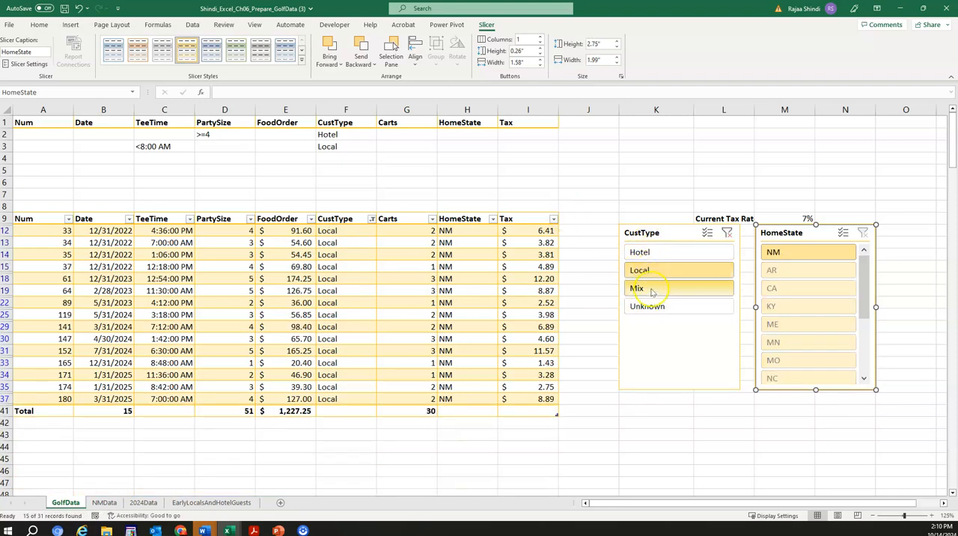
pyautogui.click(659, 251)
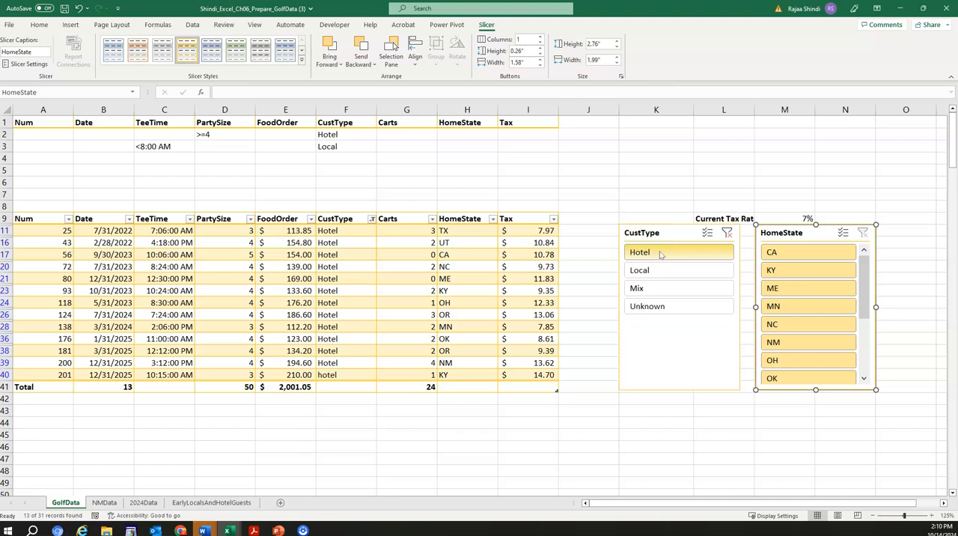
pyautogui.click(785, 272)
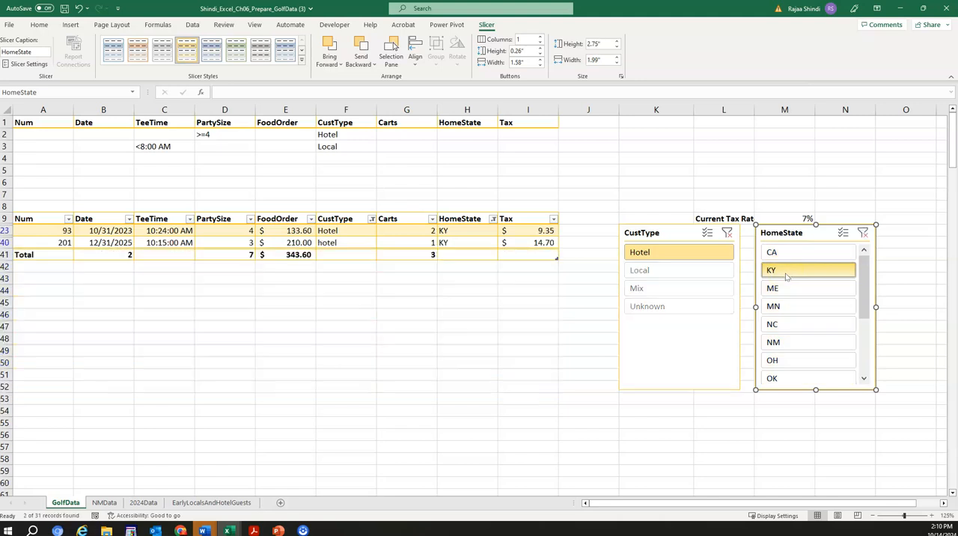
pyautogui.click(865, 235)
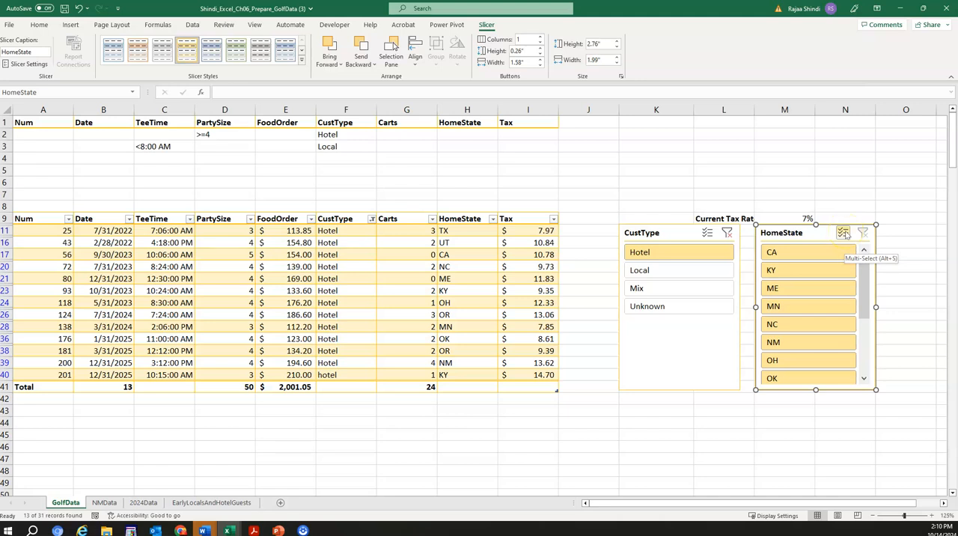
# Step: Turn on multi-select in the HomeState slicer and exclude KY, ME, MN and NC from the filter
pyautogui.click(843, 233)
pyautogui.click(786, 254)
pyautogui.click(786, 271)
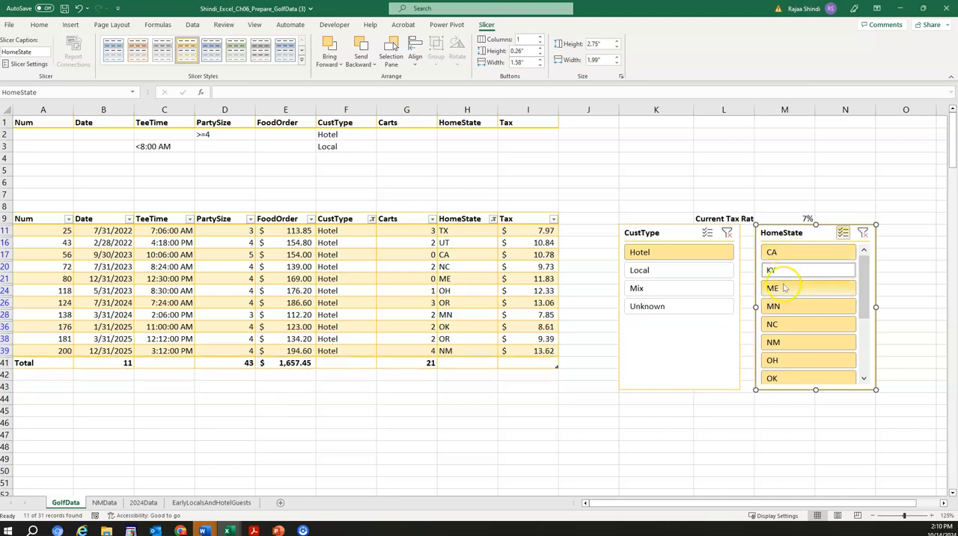
pyautogui.click(782, 292)
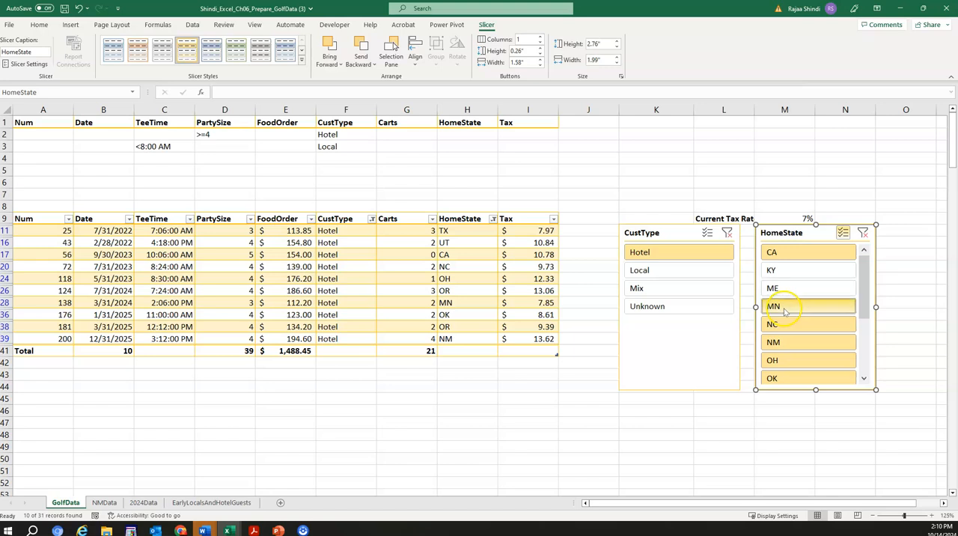
pyautogui.click(784, 310)
pyautogui.click(784, 324)
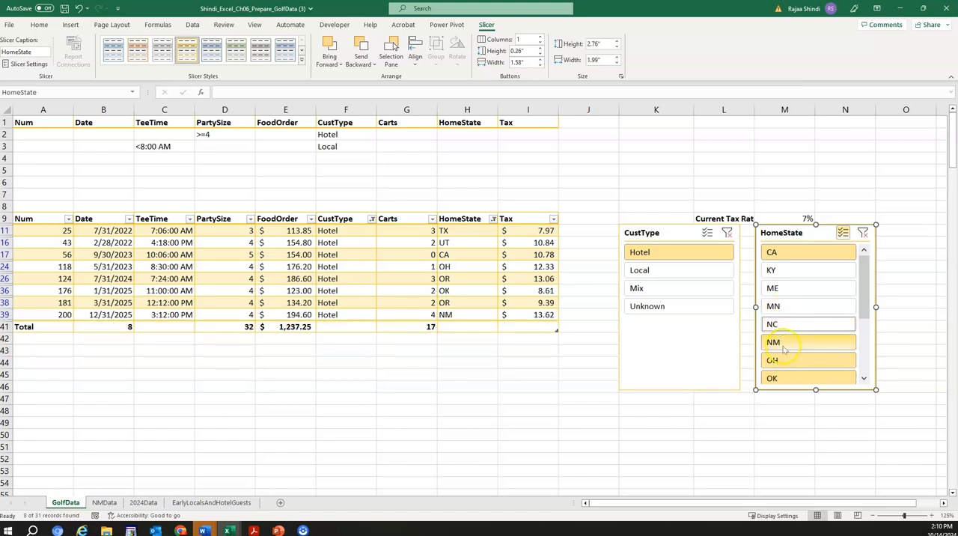
# Step: Exclude TX, AR, MO, OK and OH in the HomeState slicer, keeping CA, NM, OR and UT selected
pyautogui.scroll(-3, 797, 332)
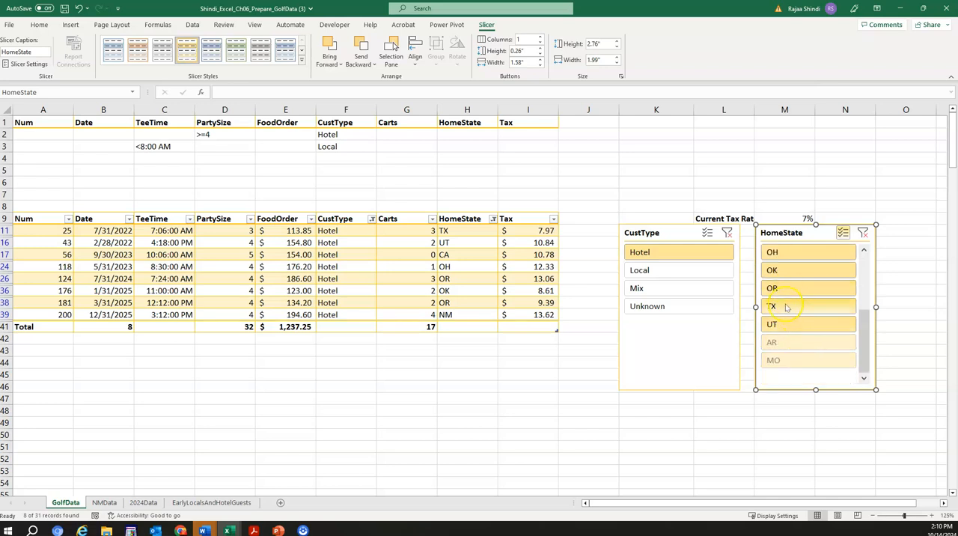
pyautogui.click(786, 306)
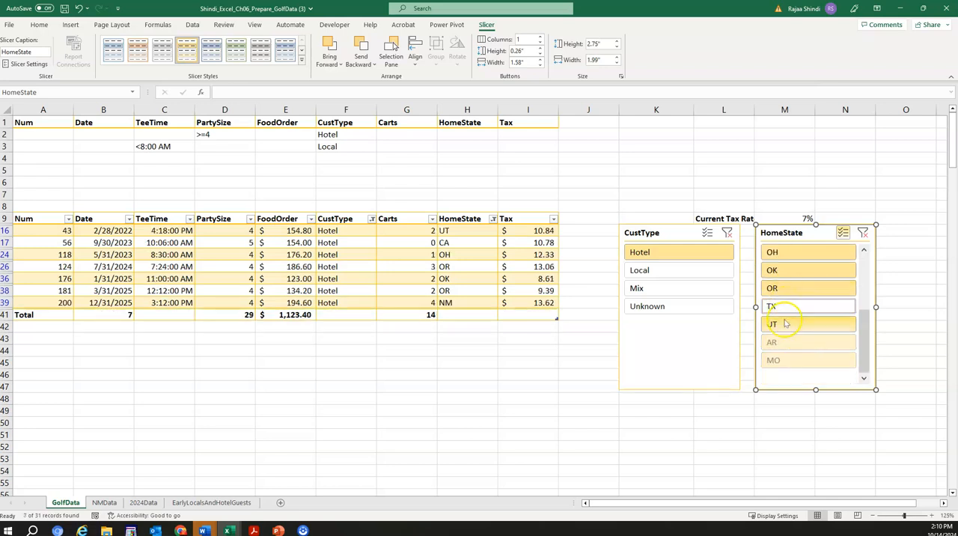
pyautogui.click(783, 343)
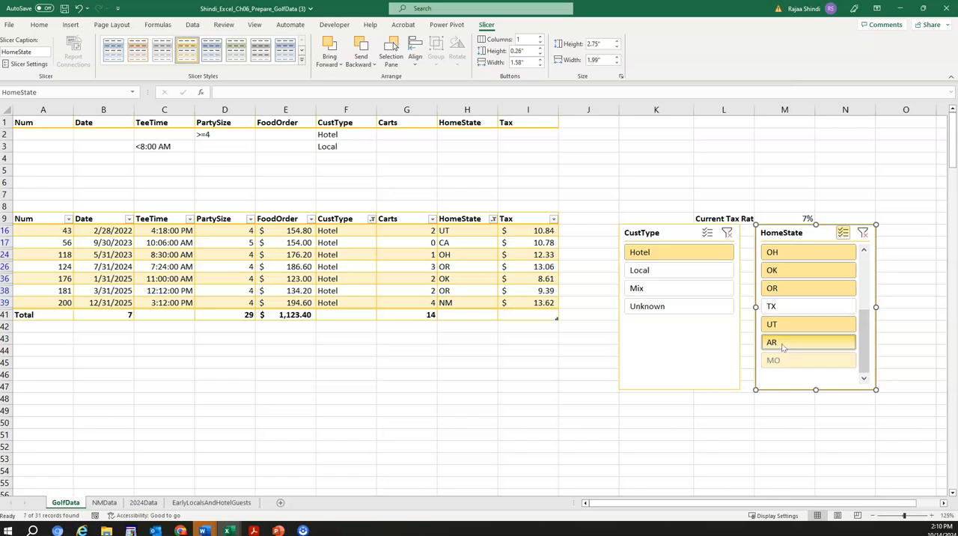
pyautogui.click(783, 346)
pyautogui.click(783, 361)
pyautogui.click(783, 362)
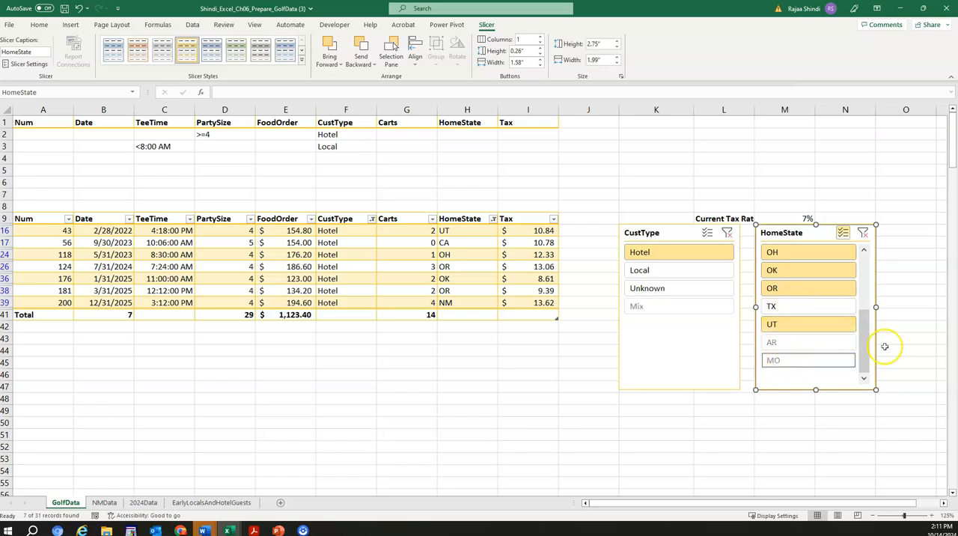
pyautogui.click(793, 272)
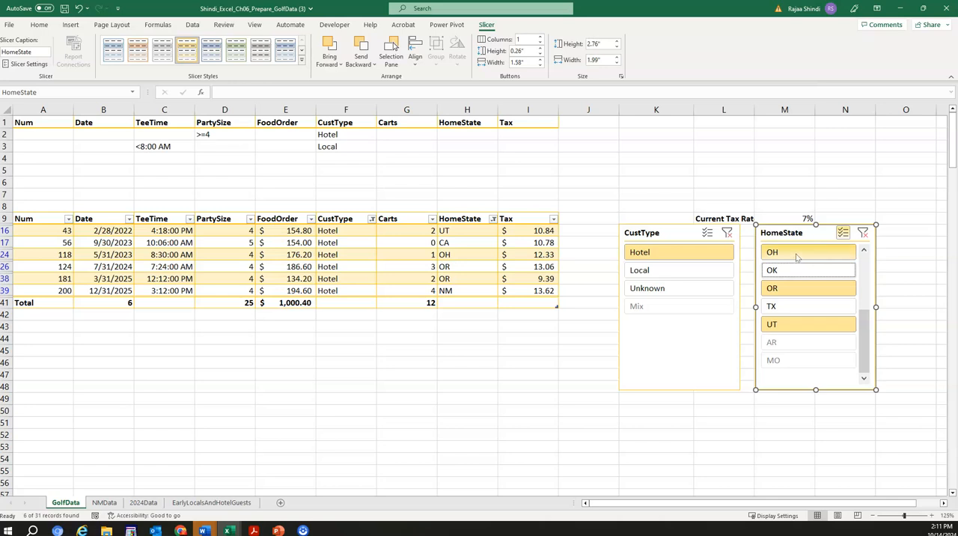
pyautogui.click(794, 253)
pyautogui.click(820, 362)
pyautogui.scroll(3, 818, 364)
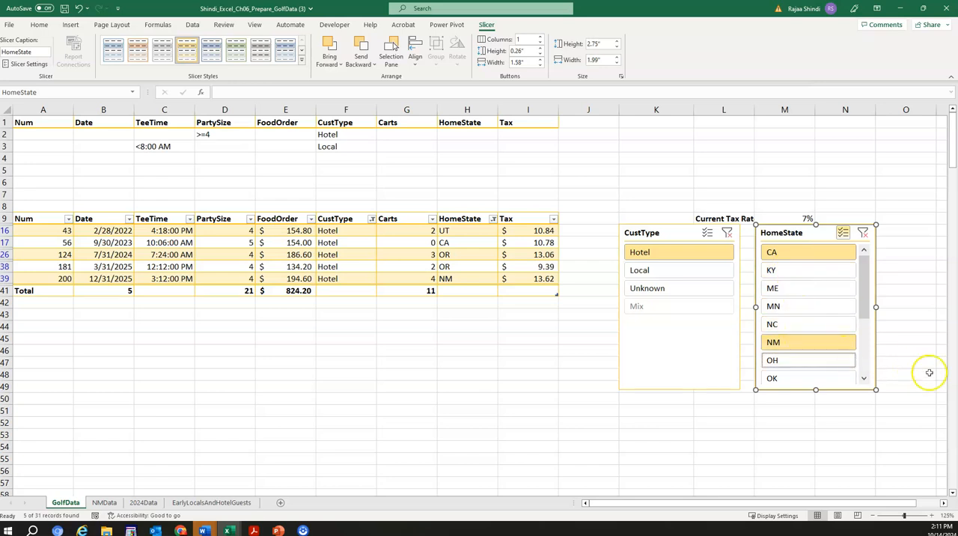
pyautogui.scroll(-3, 812, 352)
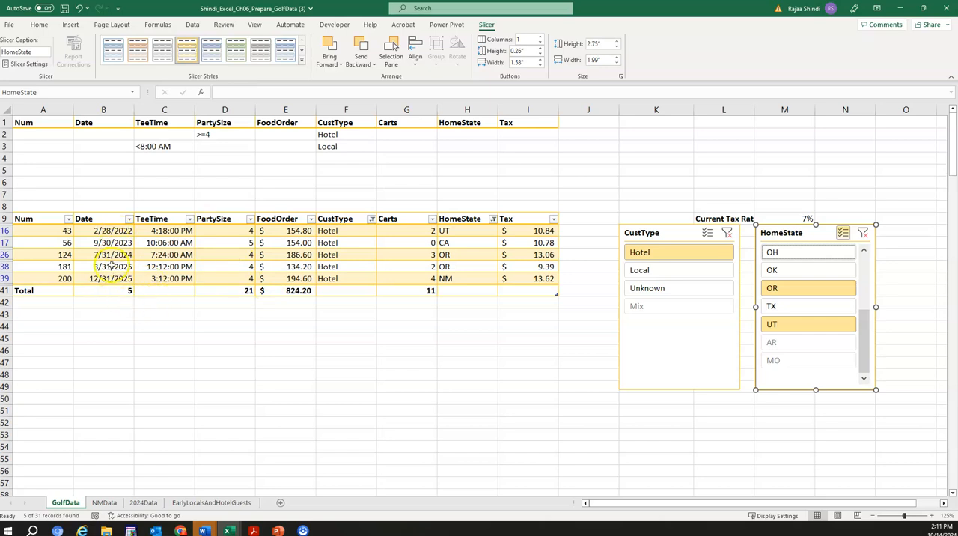
# Step: Examine the SUBTOTAL formula in the Total row's Date cell against the filtered dates above it
pyautogui.click(112, 290)
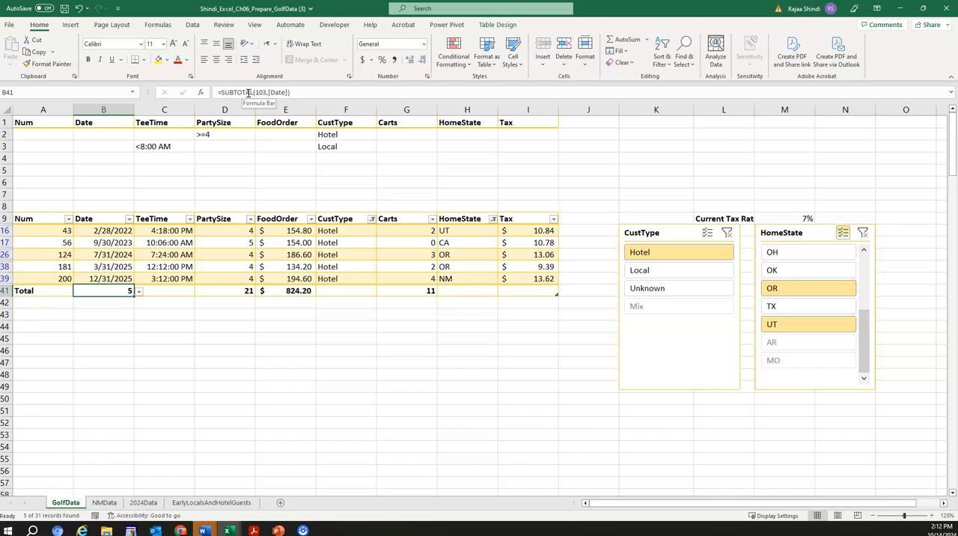
pyautogui.click(166, 325)
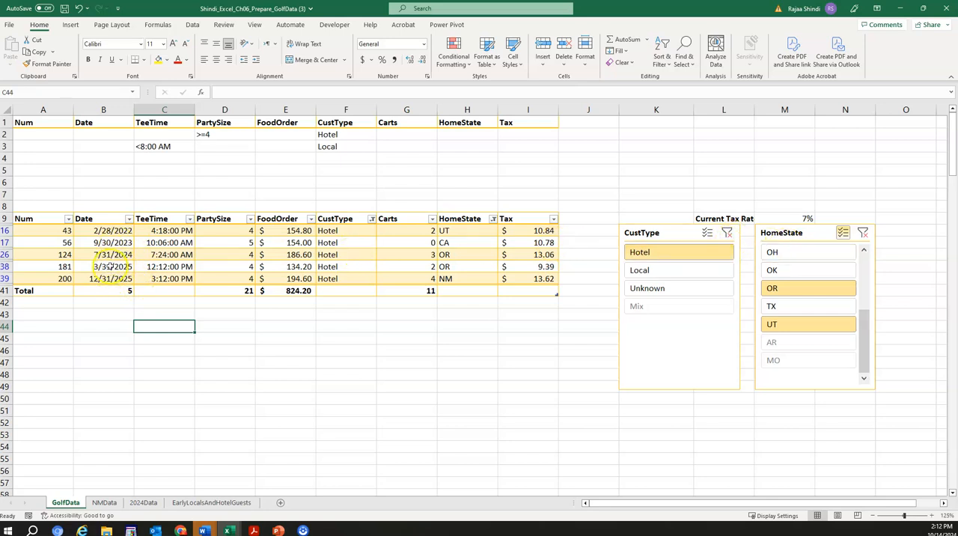
pyautogui.moveTo(113, 230); pyautogui.dragTo(112, 279)
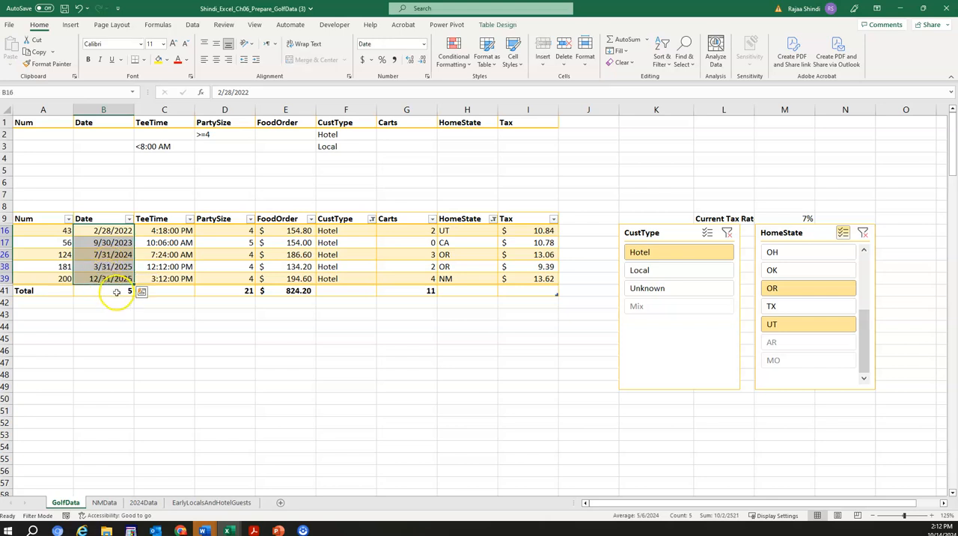
pyautogui.click(127, 291)
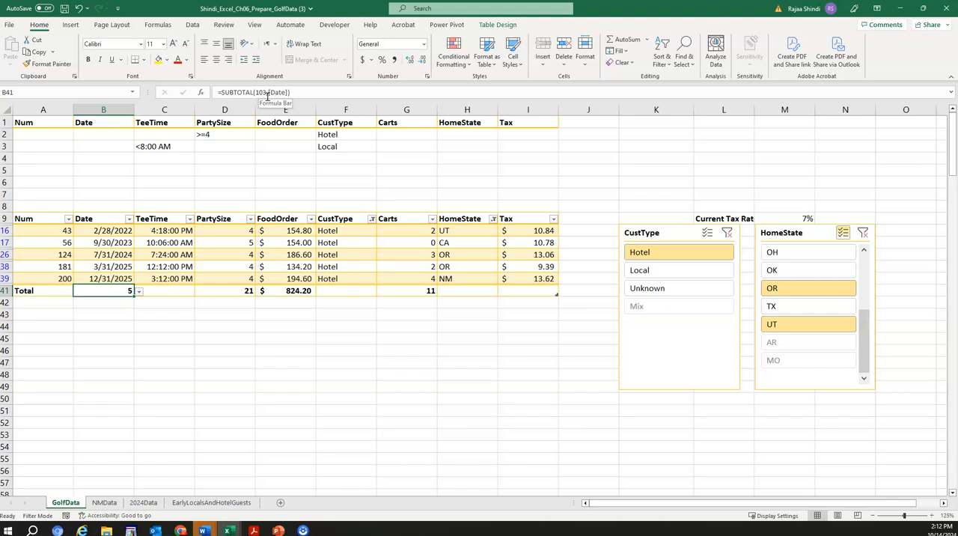
pyautogui.moveTo(289, 350); pyautogui.dragTo(291, 339)
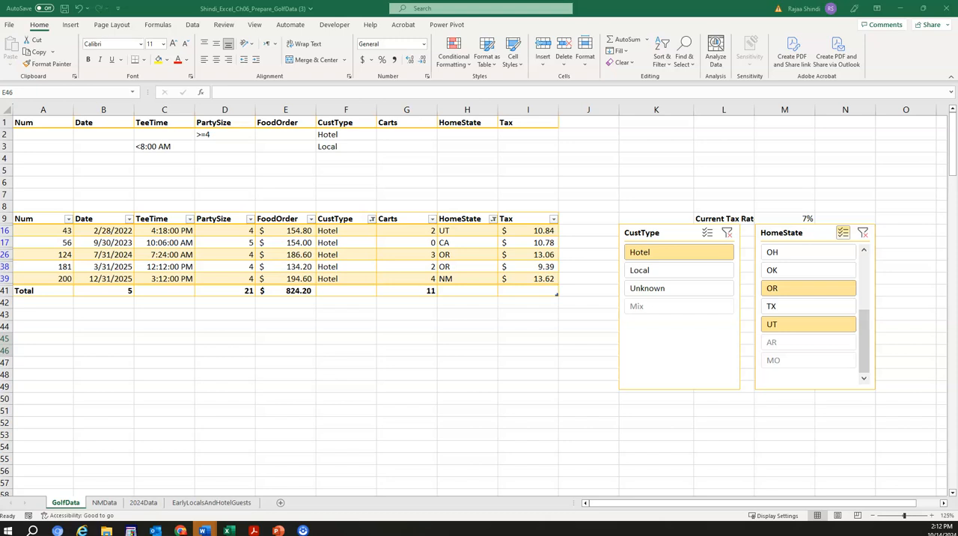
# Step: Paste the copied heading "Average Food Order" into cell A5, with column A fitted to it, and make it bold
pyautogui.click(36, 174)
pyautogui.click(36, 170)
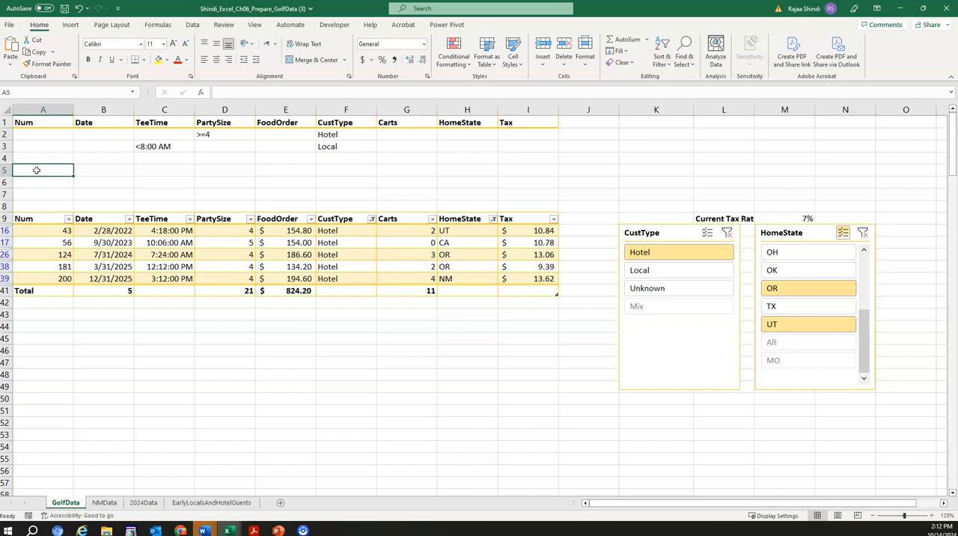
pyautogui.rightClick(36, 170)
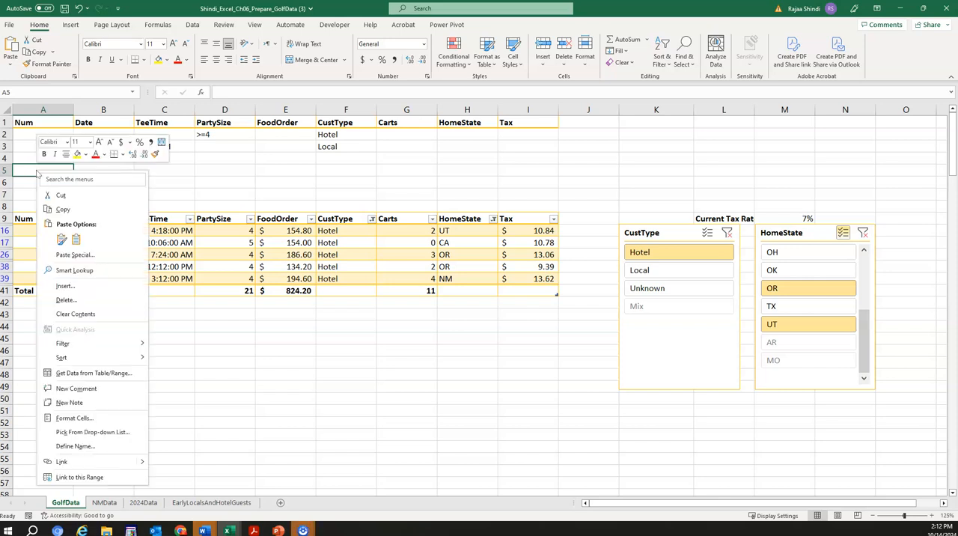
pyautogui.click(73, 236)
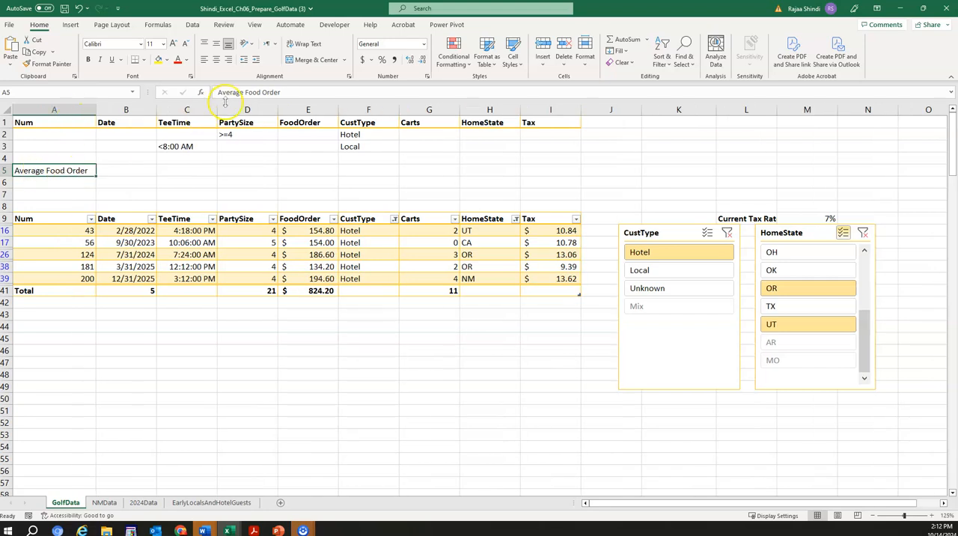
pyautogui.click(87, 60)
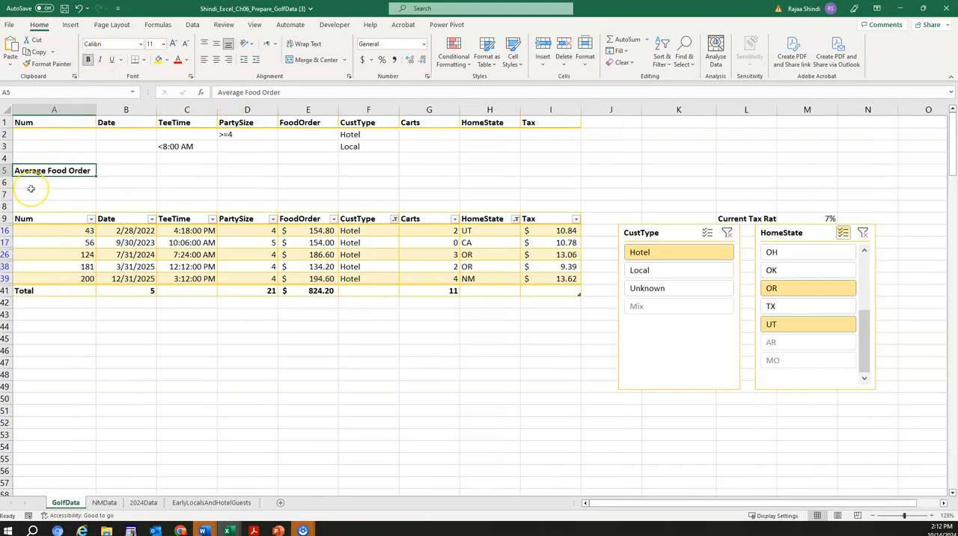
# Step: Enter the row labels "Overall" in cell A6 and "Filtered" in cell A7 under the Average Food Order heading
pyautogui.click(32, 190)
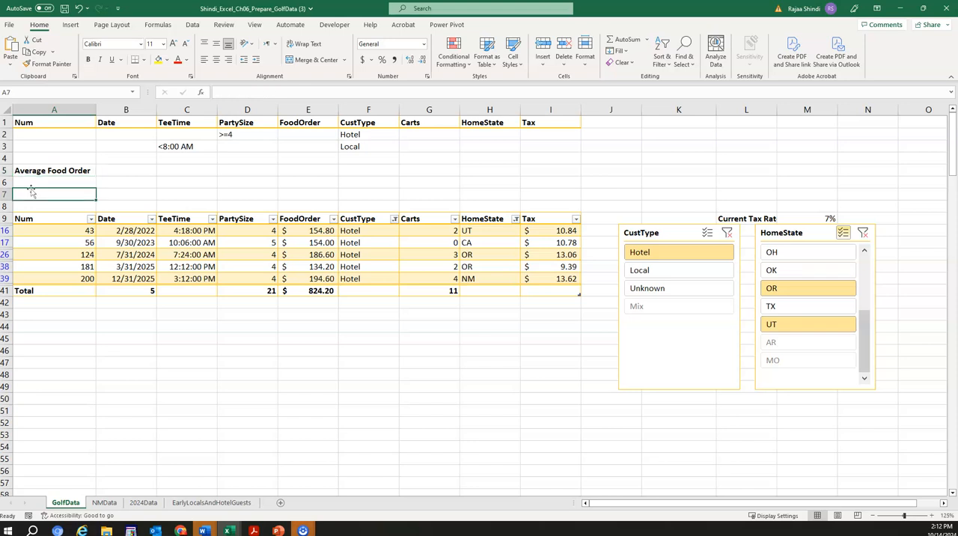
pyautogui.click(47, 183)
pyautogui.write('Oval')
pyautogui.press('BackSpace')
pyautogui.press('BackSpace')
pyautogui.write('erall')
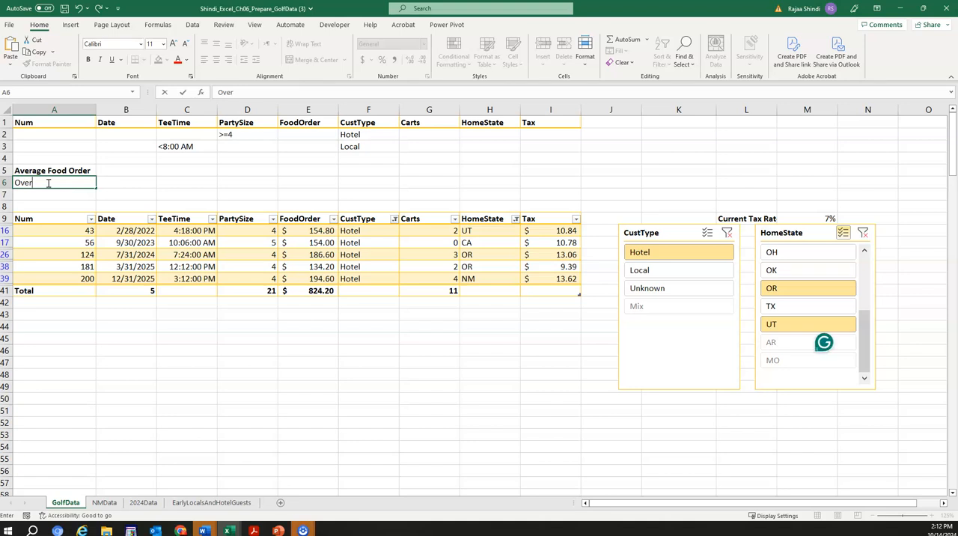
pyautogui.click(27, 193)
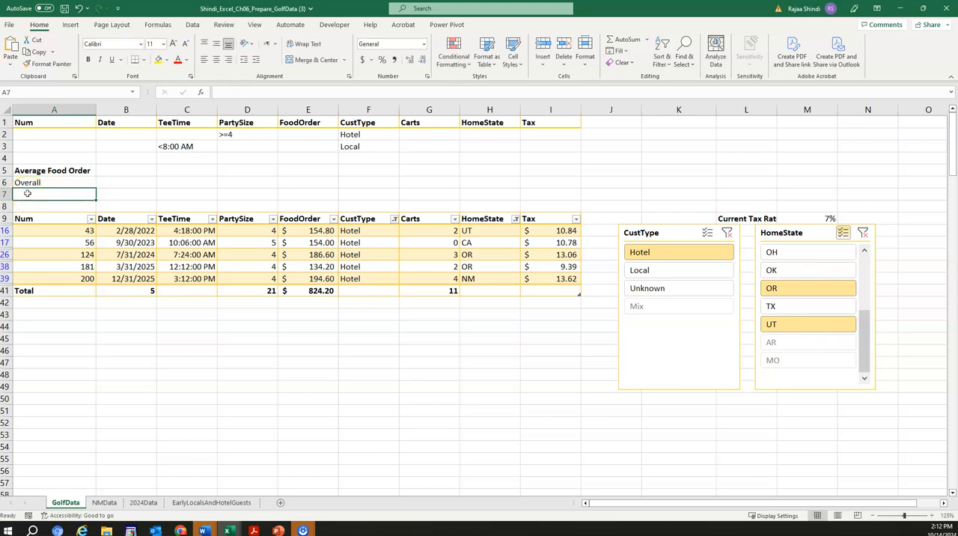
pyautogui.write('Filter')
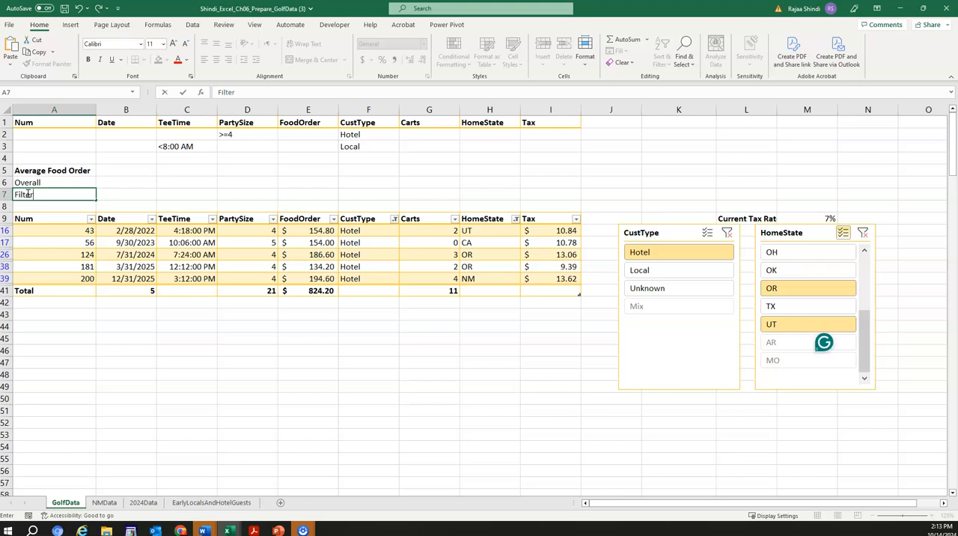
pyautogui.write('ed')
pyautogui.click(161, 183)
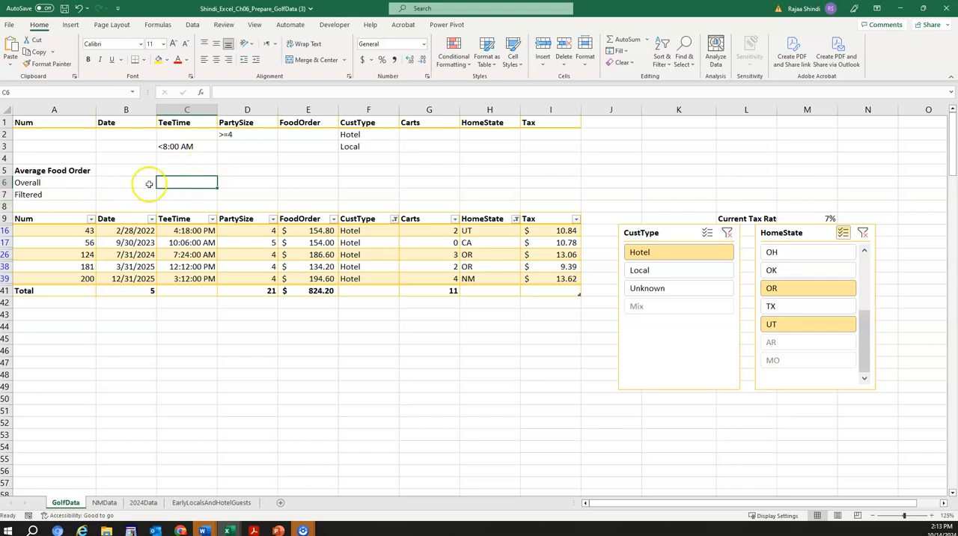
# Step: Calculate the overall average food order in cell B6 with =AVERAGE(GolfData[FoodOrder])
pyautogui.click(126, 181)
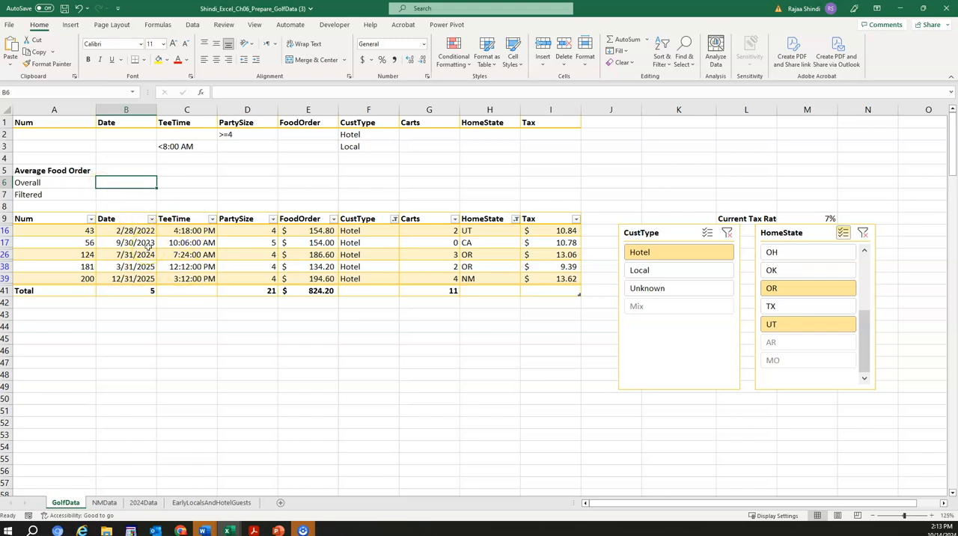
pyautogui.write('=')
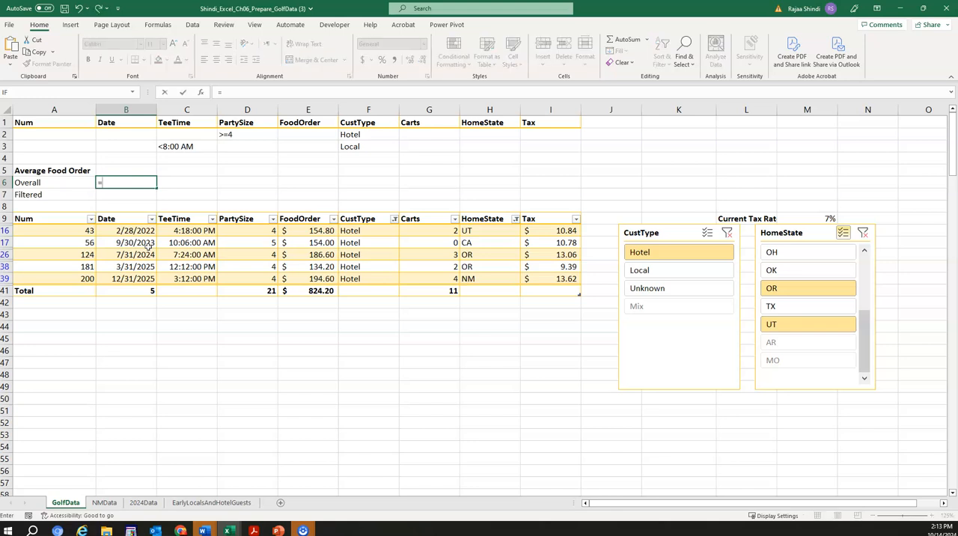
pyautogui.write('aver')
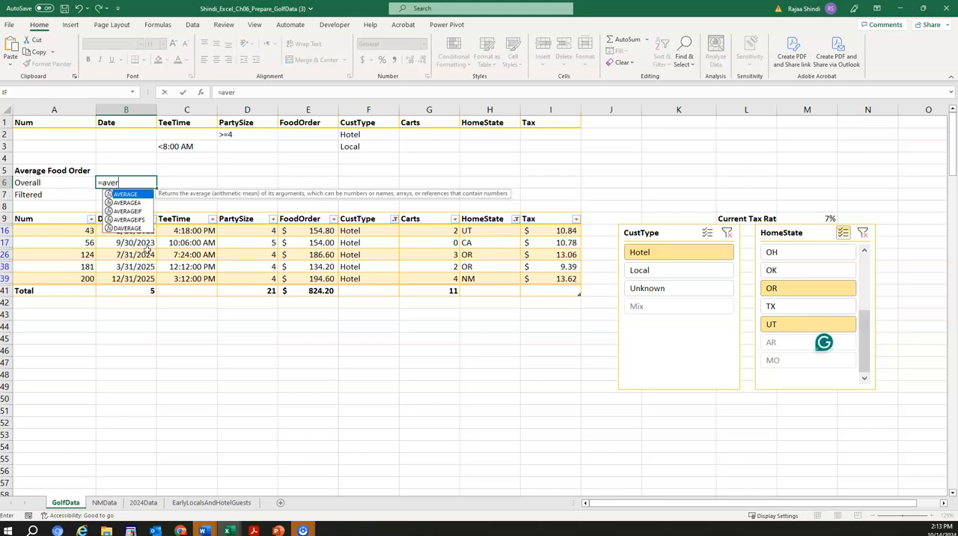
pyautogui.doubleClick(139, 195)
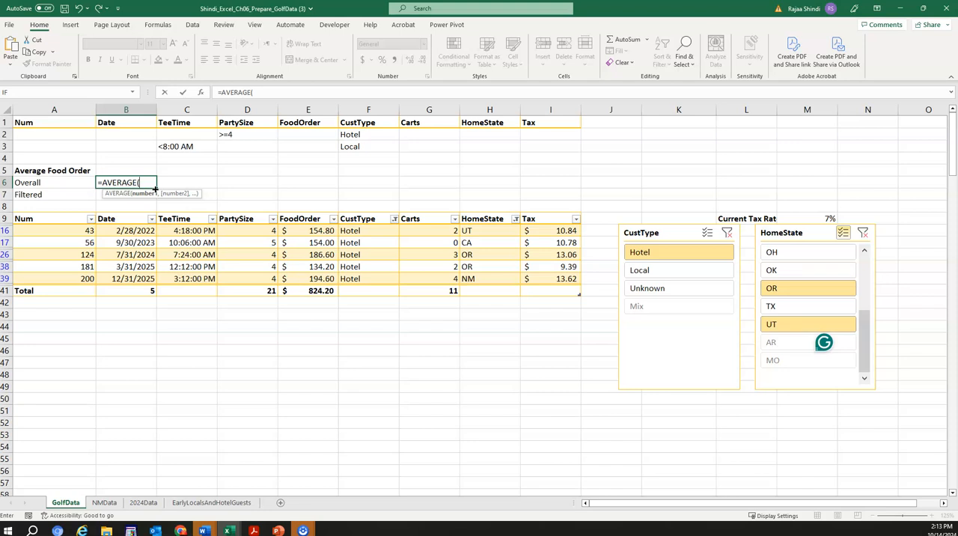
pyautogui.write('gol')
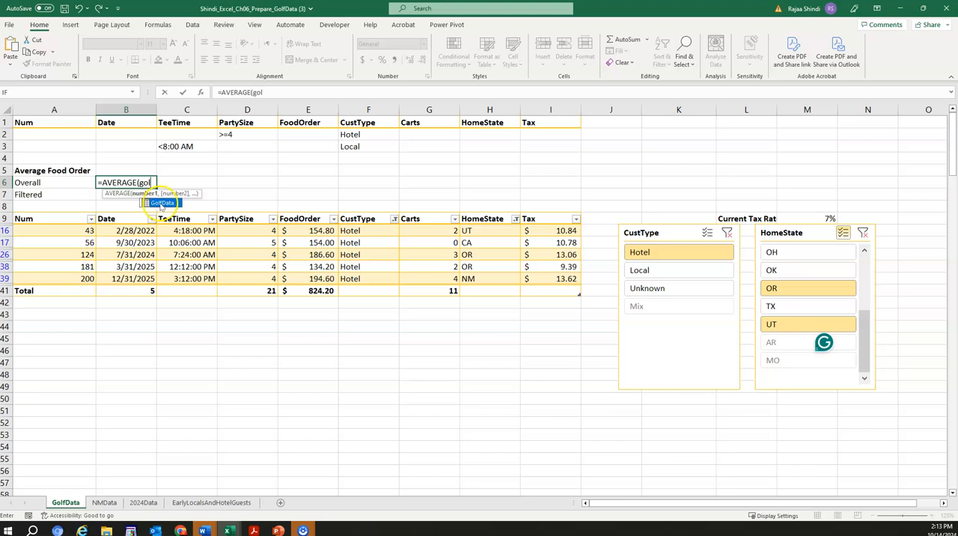
pyautogui.doubleClick(160, 203)
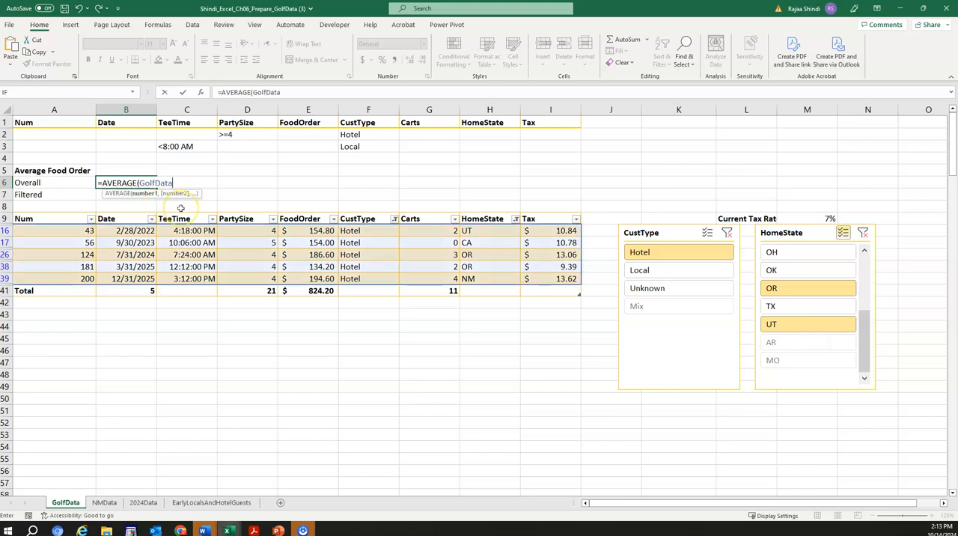
pyautogui.write('[')
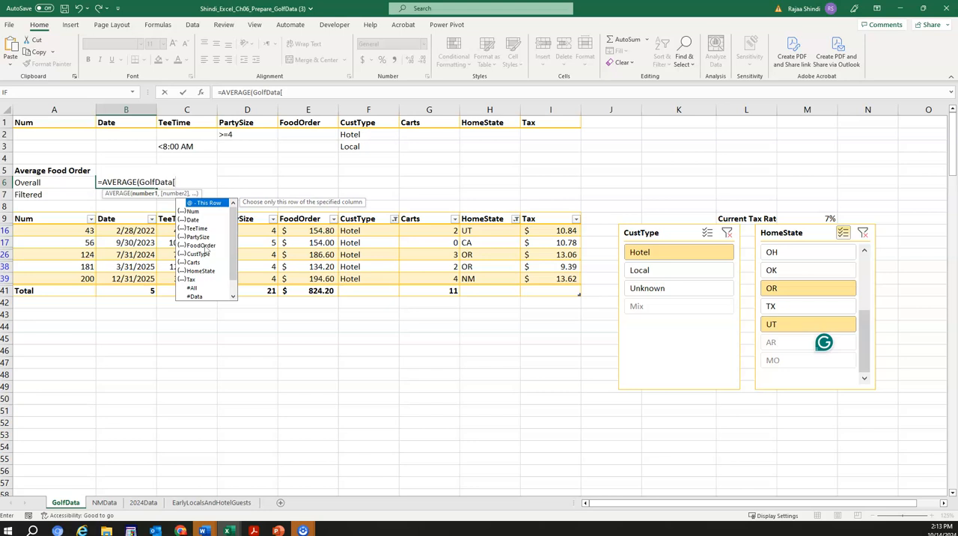
pyautogui.click(206, 246)
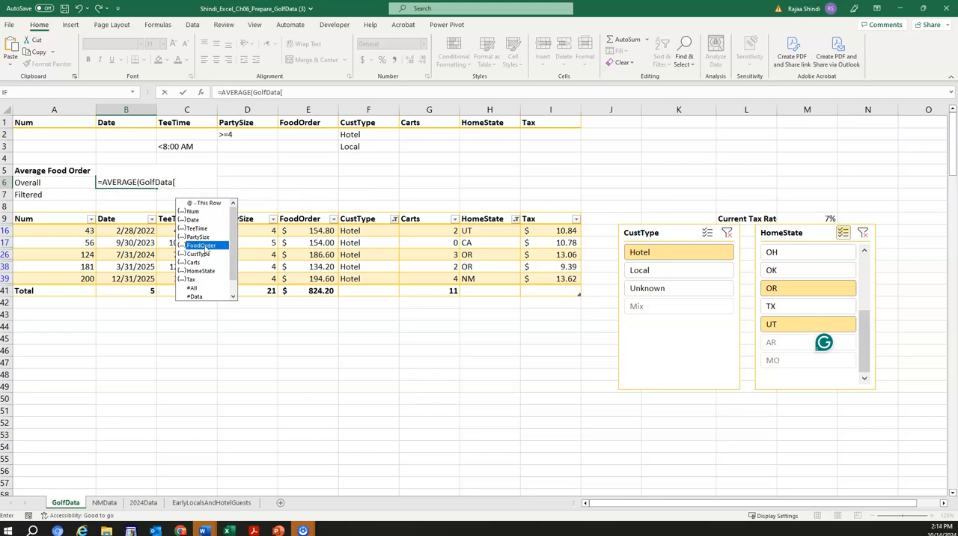
pyautogui.doubleClick(206, 244)
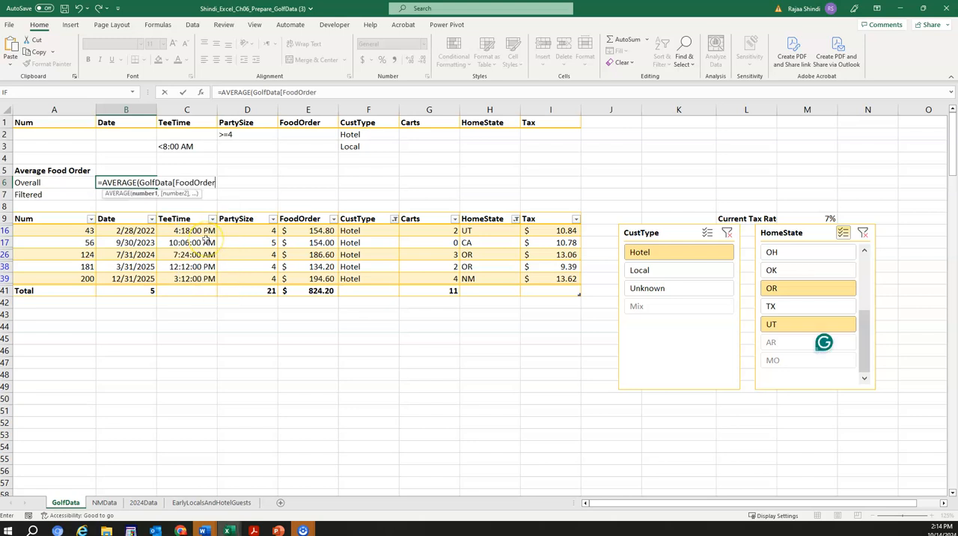
pyautogui.write('])')
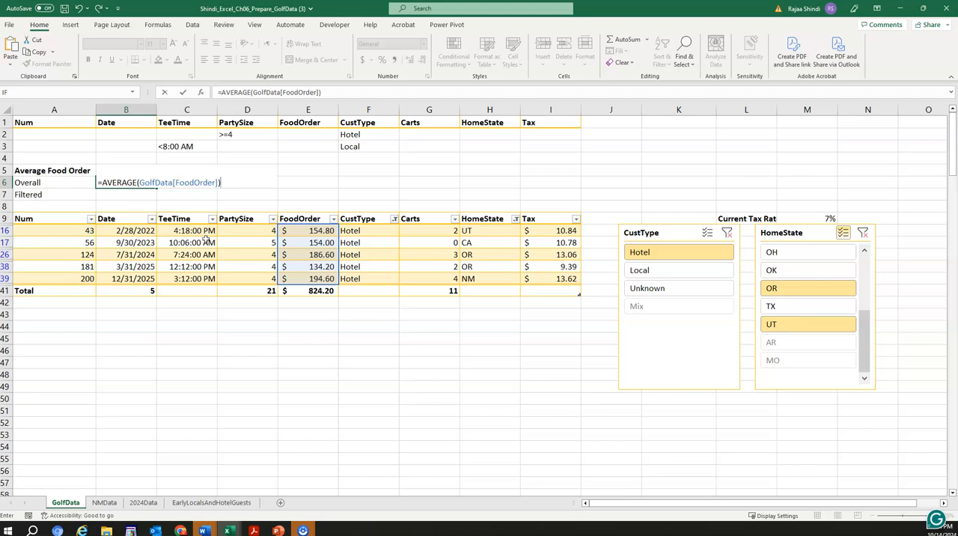
pyautogui.press('Return')
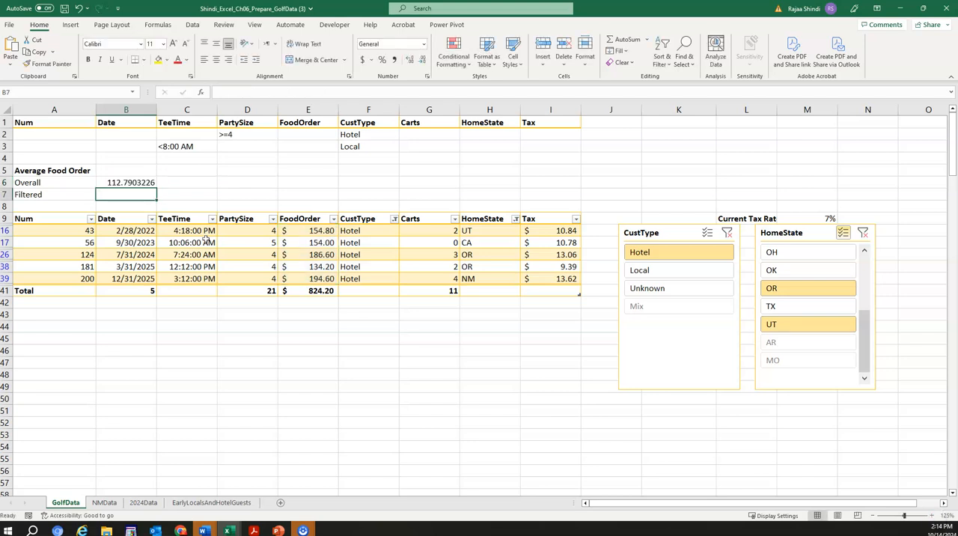
pyautogui.click(128, 183)
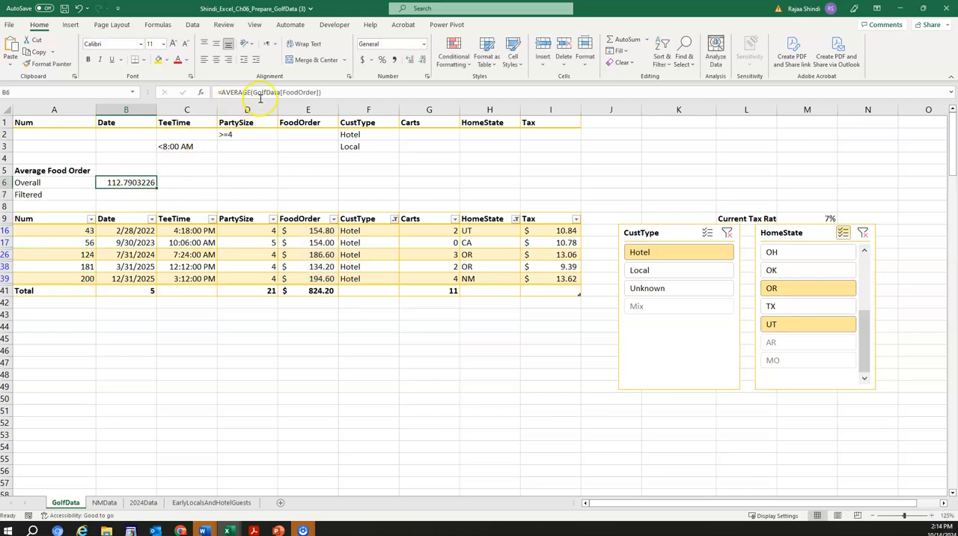
# Step: Calculate the filtered average food order in cell B7 with =SUBTOTAL(1,GolfData[FoodOrder])
pyautogui.click(119, 194)
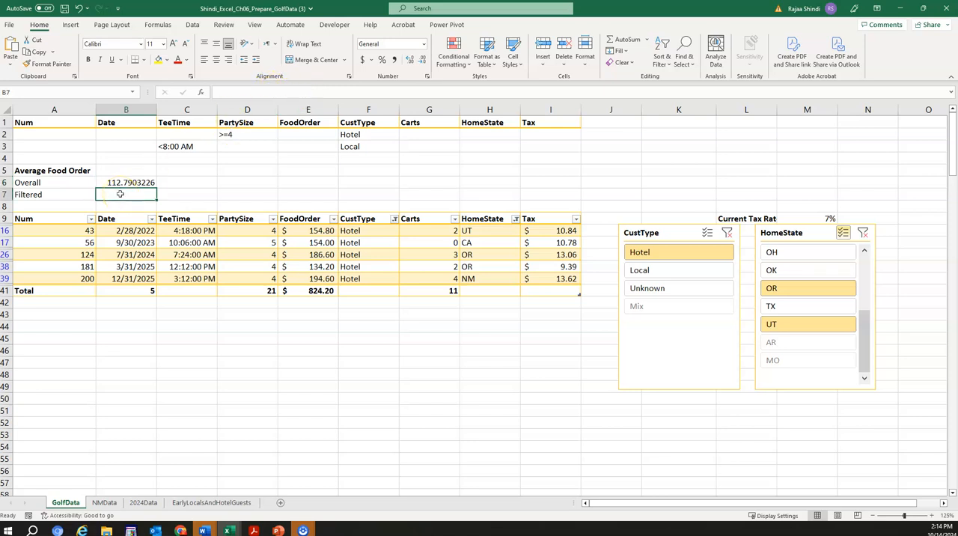
pyautogui.write('=su')
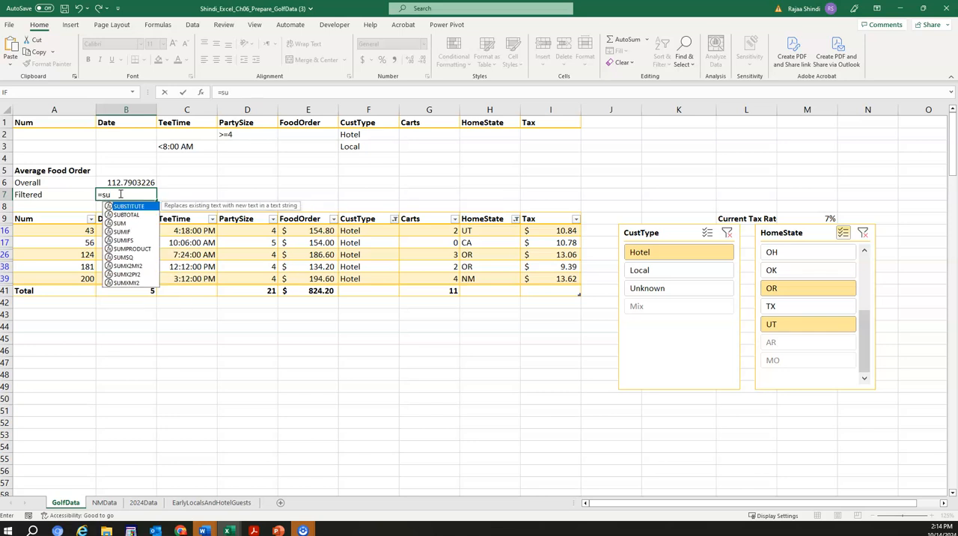
pyautogui.click(126, 214)
pyautogui.doubleClick(126, 215)
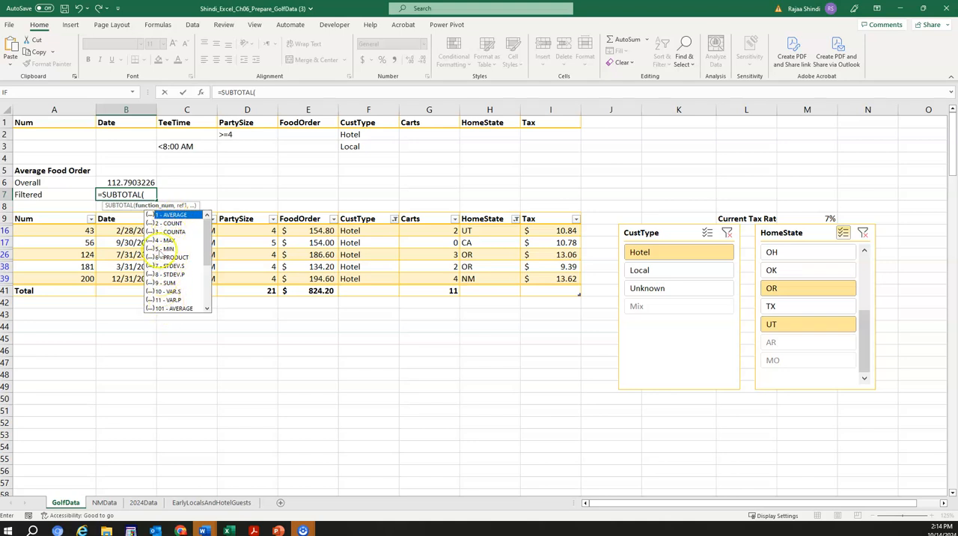
pyautogui.write('1,')
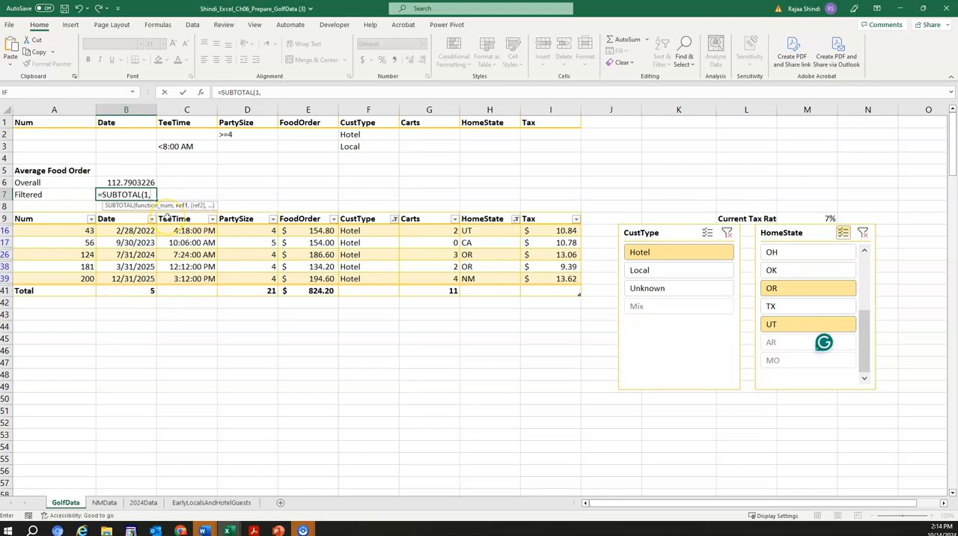
pyautogui.write('gol')
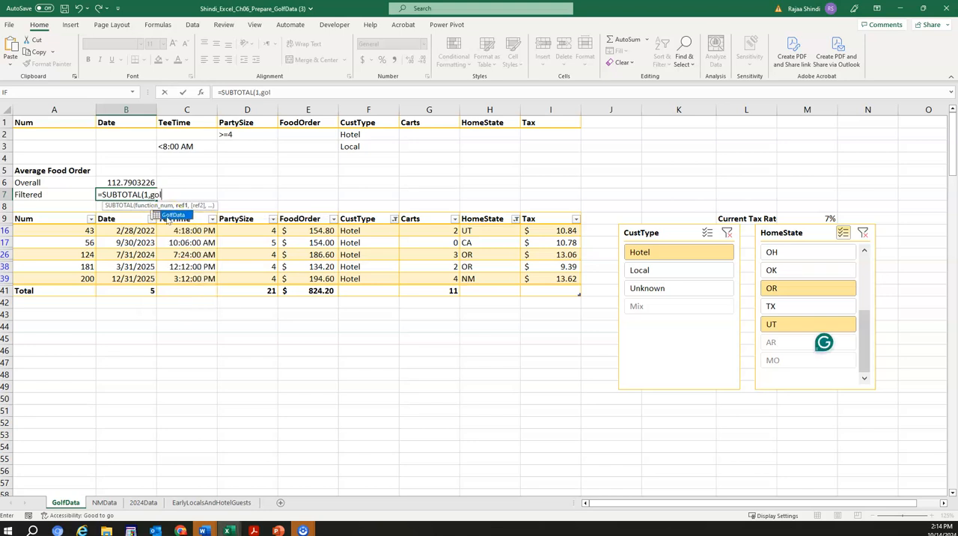
pyautogui.doubleClick(172, 216)
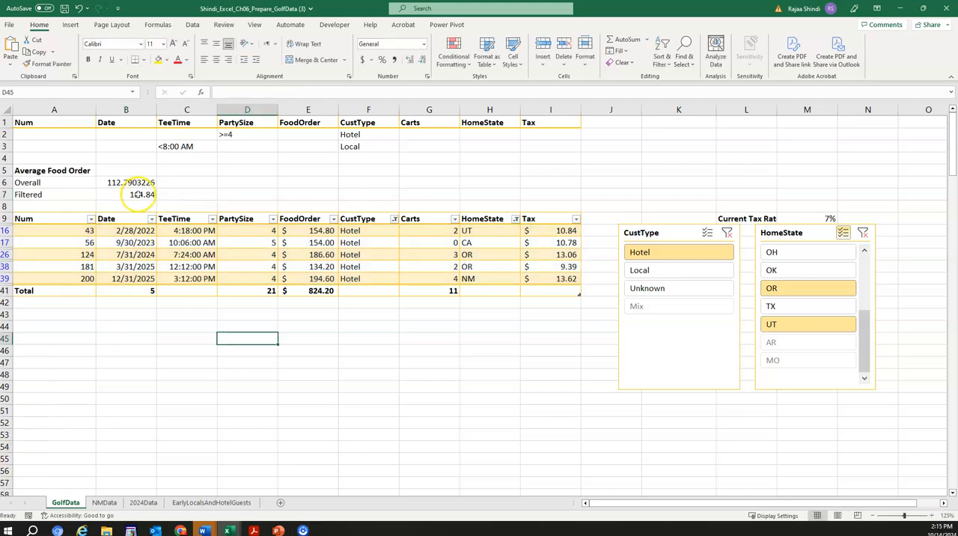
# Step: Check the filtered average in cell B7 against the average of the visible FoodOrder values in the table
pyautogui.click(139, 193)
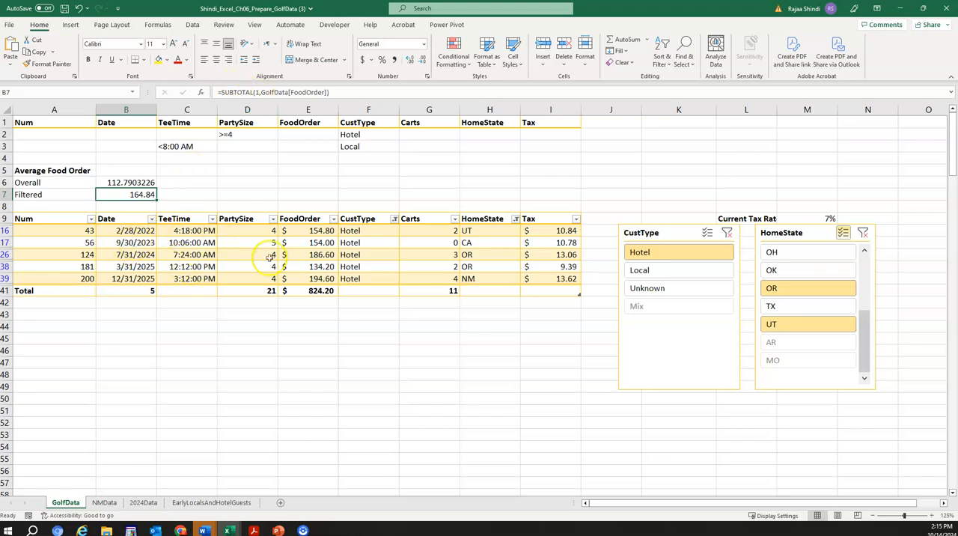
pyautogui.moveTo(316, 231); pyautogui.dragTo(319, 278)
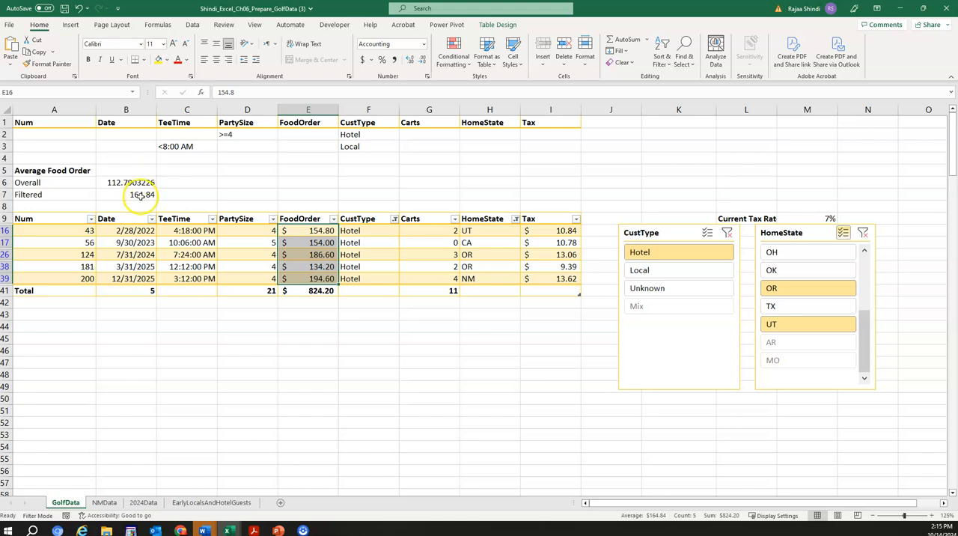
pyautogui.click(262, 196)
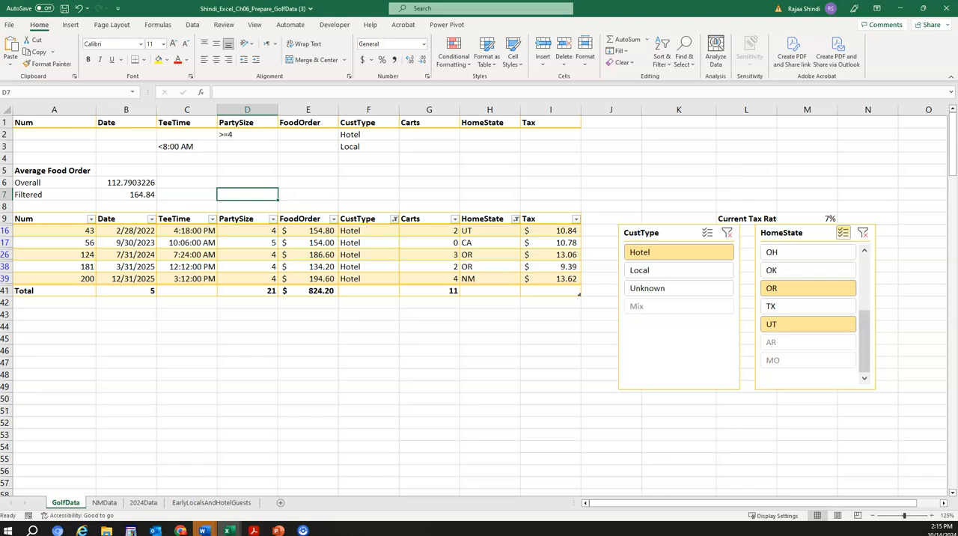
# Step: Apply the Accounting number format to the Overall and Filtered averages in cells B6:B7
pyautogui.click(203, 357)
pyautogui.moveTo(118, 182); pyautogui.dragTo(127, 192)
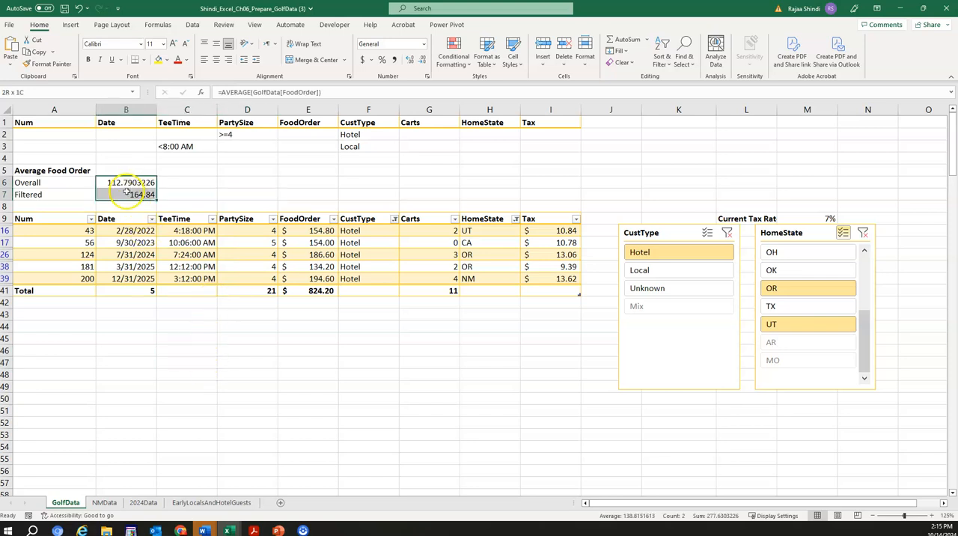
pyautogui.click(423, 45)
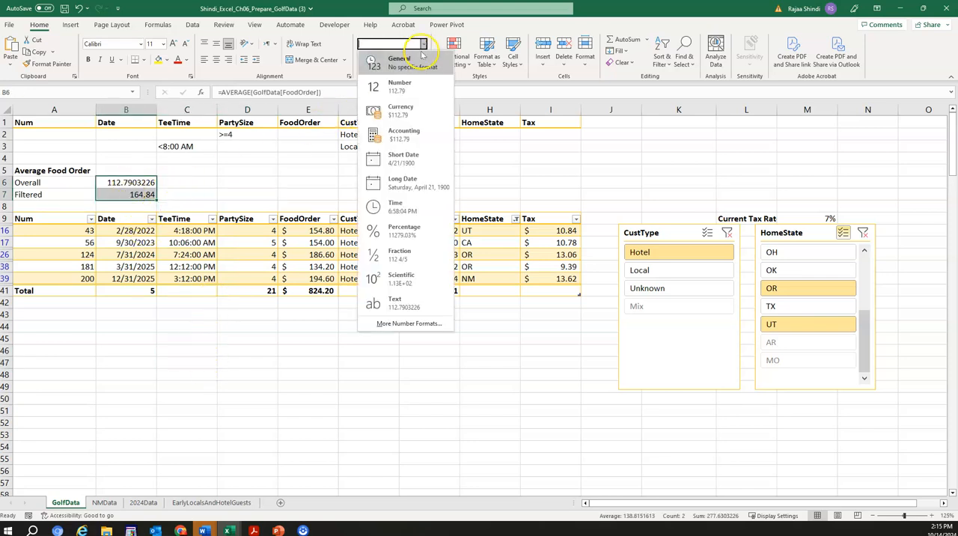
pyautogui.click(398, 138)
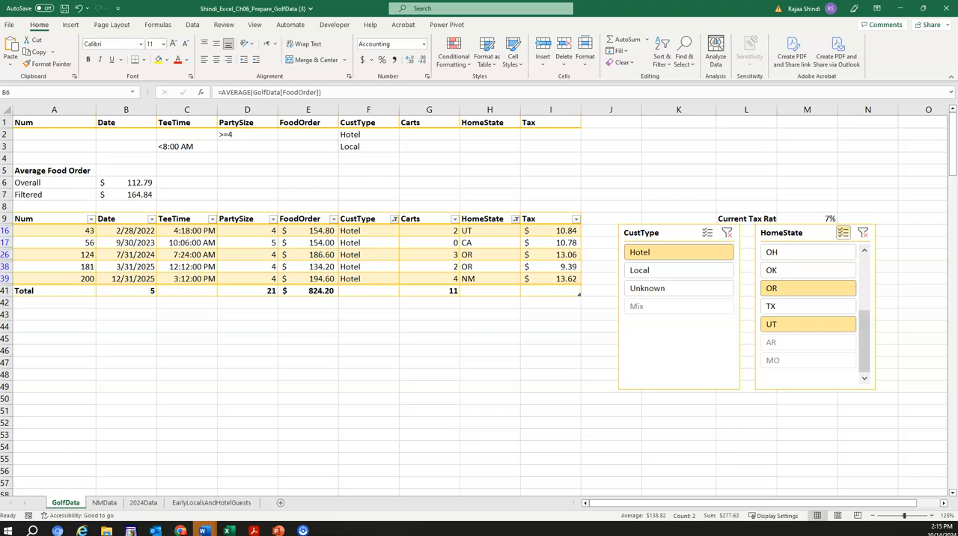
pyautogui.click(246, 169)
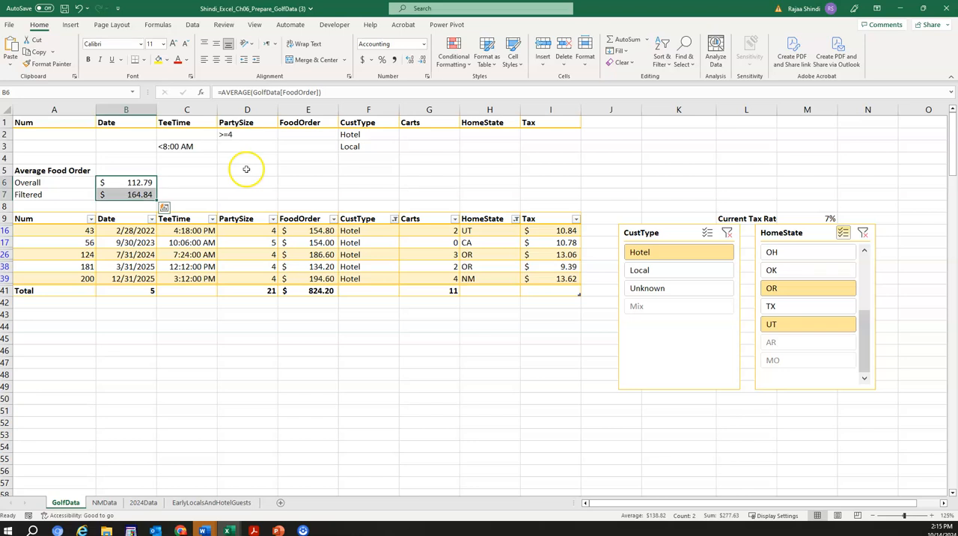
pyautogui.press('F2')
pyautogui.press('Escape')
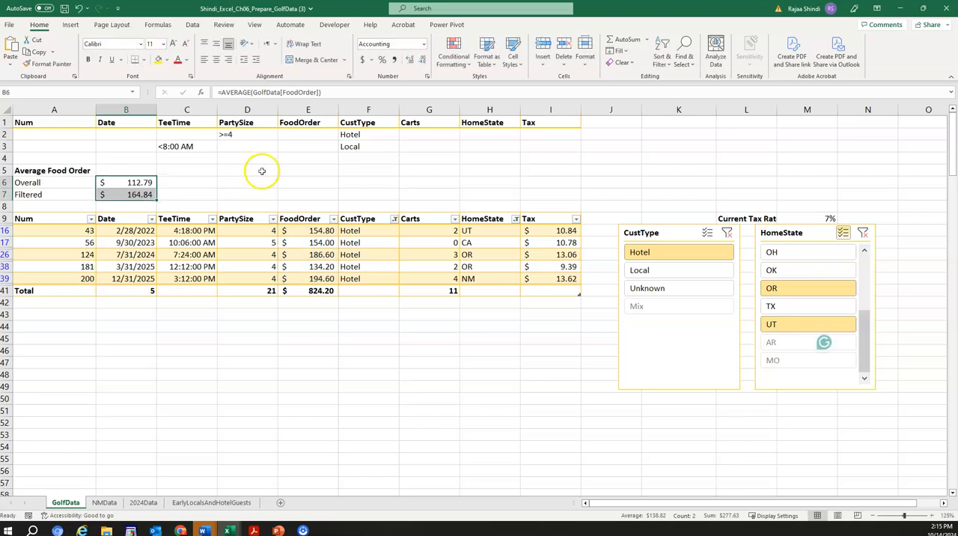
# Step: Enter the heading Number of Records in cell D5, make it bold, and autofit column D to the text
pyautogui.click(259, 171)
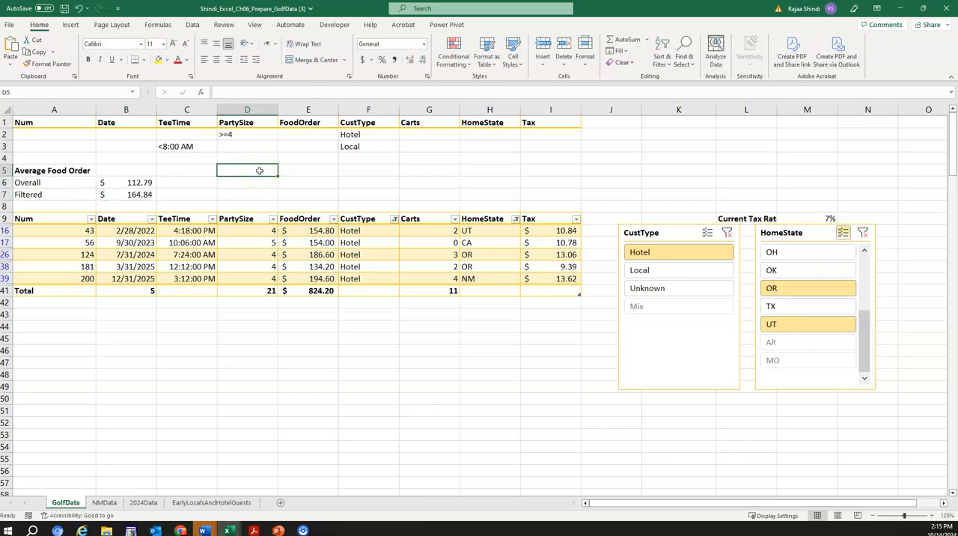
pyautogui.rightClick(259, 170)
pyautogui.click(288, 236)
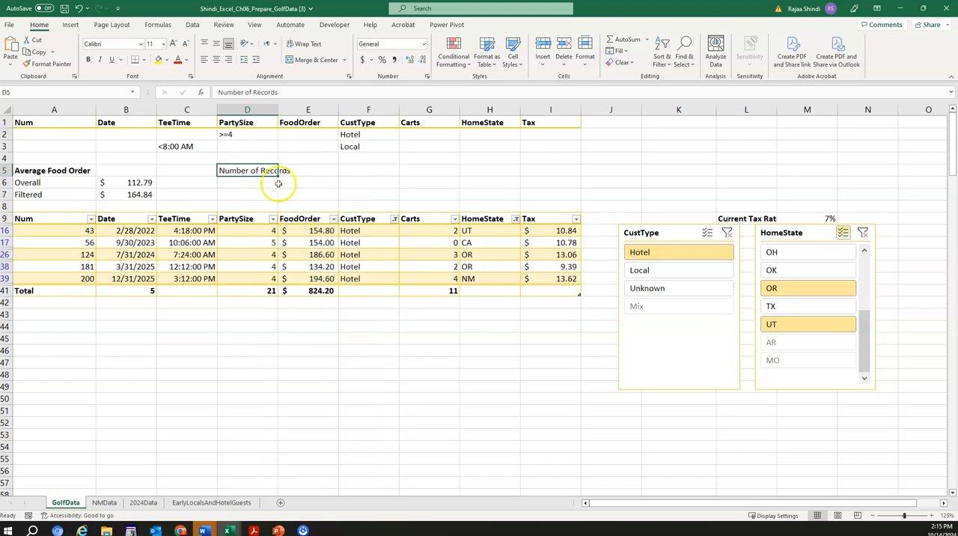
pyautogui.click(88, 59)
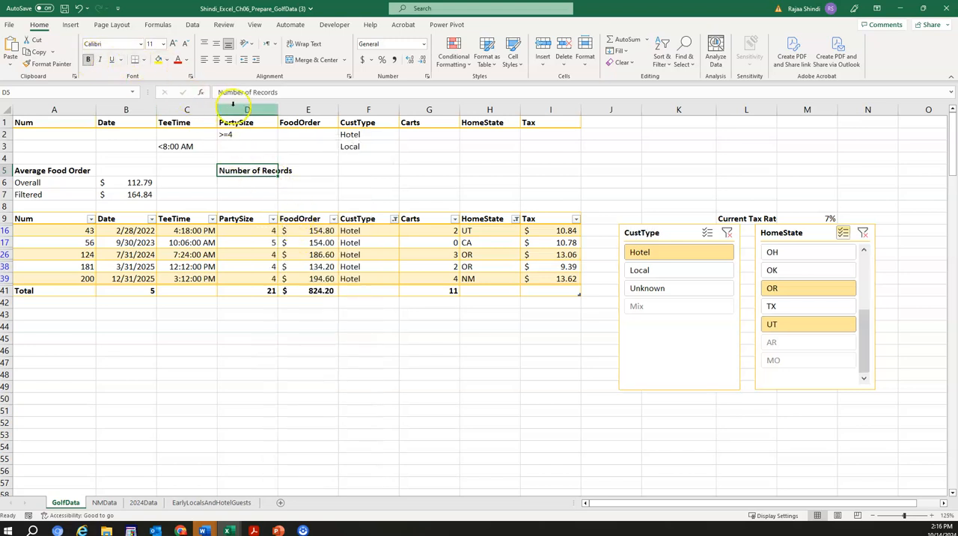
pyautogui.doubleClick(278, 114)
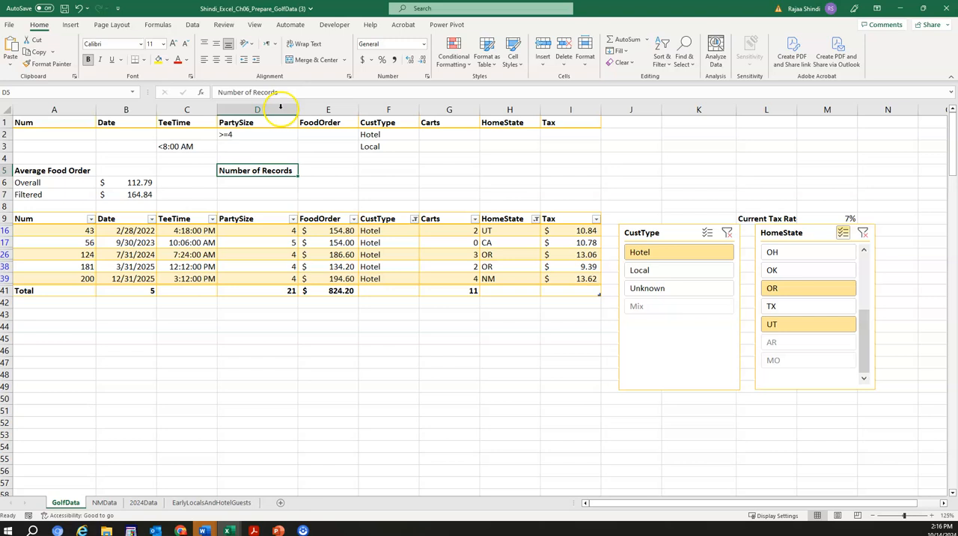
# Step: Enter the labels Overall in cell D6 and Filtered in cell D7 under the Number of Records heading
pyautogui.click(281, 182)
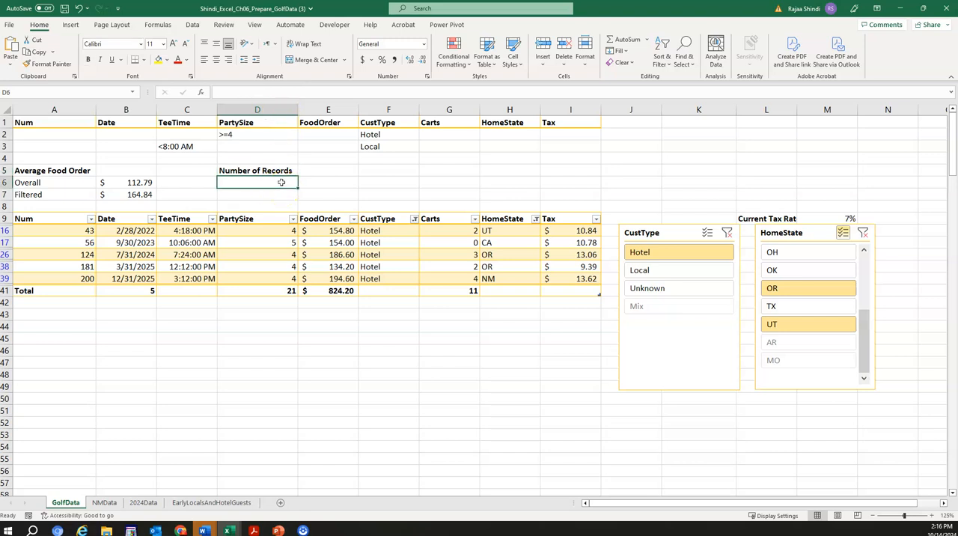
pyautogui.write('Overall')
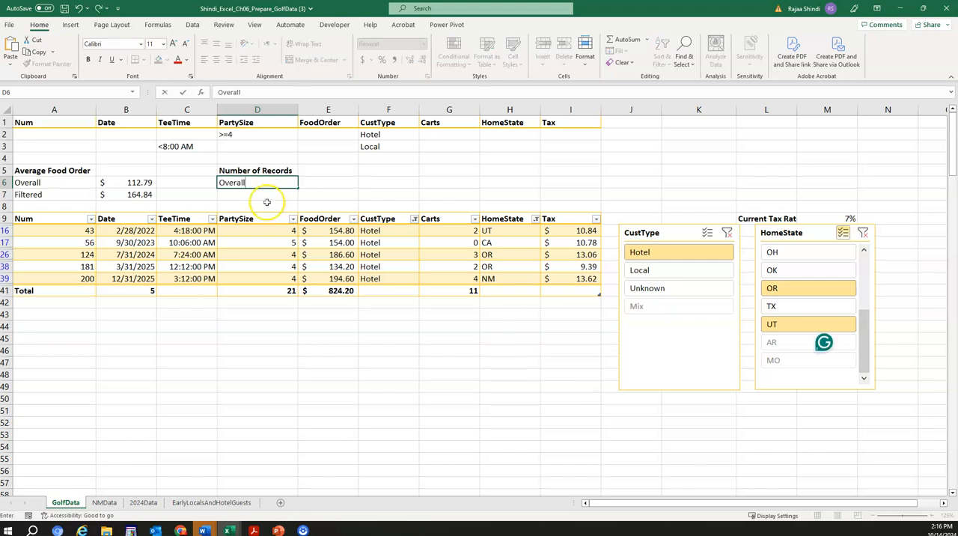
pyautogui.click(267, 194)
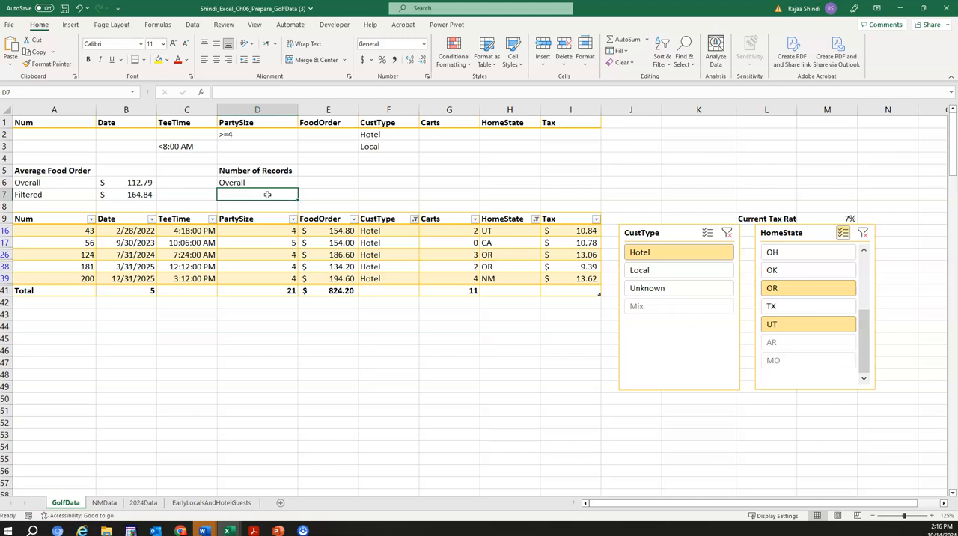
pyautogui.write('Filtered')
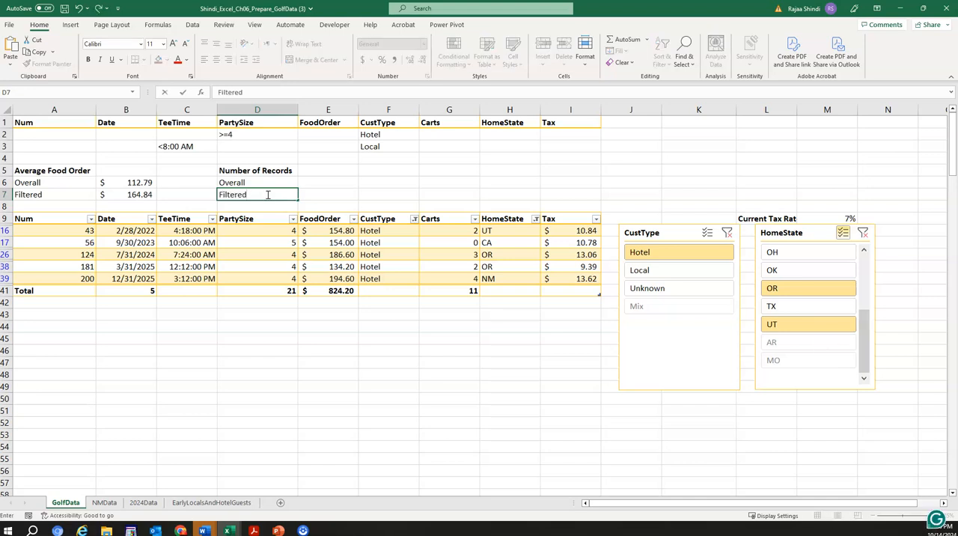
pyautogui.click(50, 311)
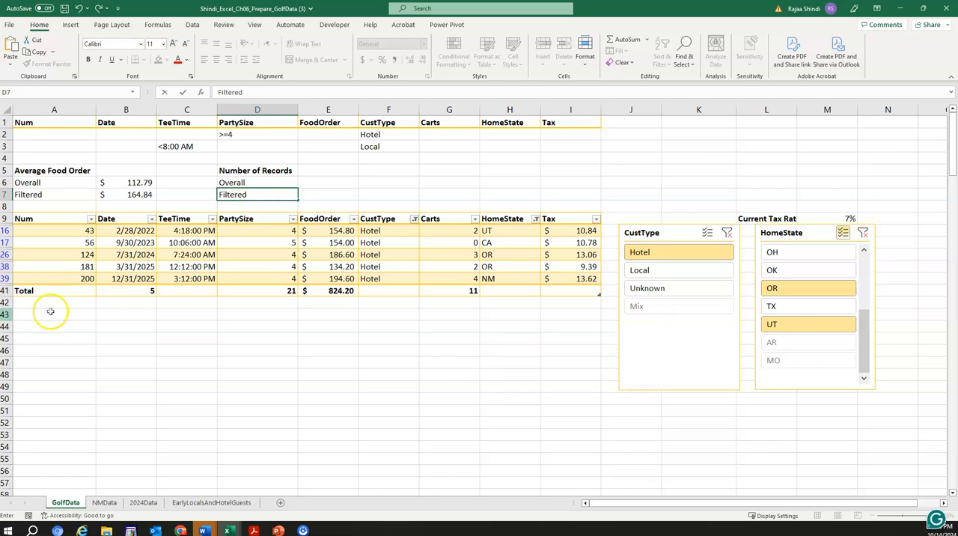
pyautogui.click(437, 210)
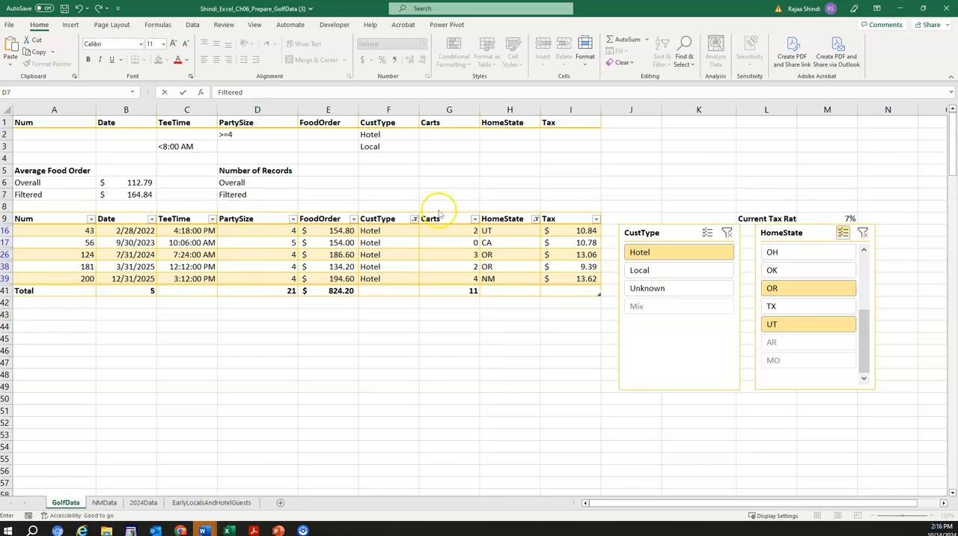
# Step: Count all records in the golf table in cell E6 with =COUNT(GolfData[Num])
pyautogui.click(326, 181)
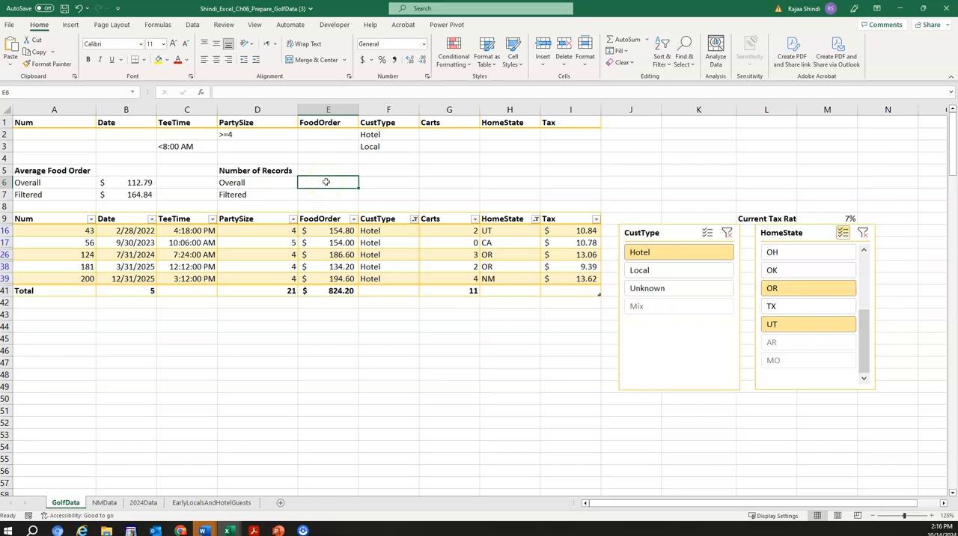
pyautogui.write('=cou')
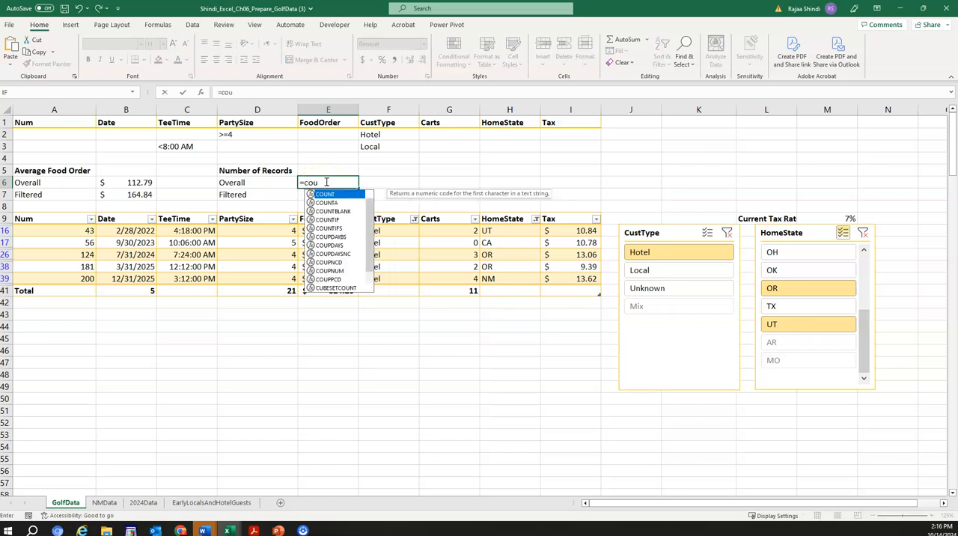
pyautogui.write('nt(go')
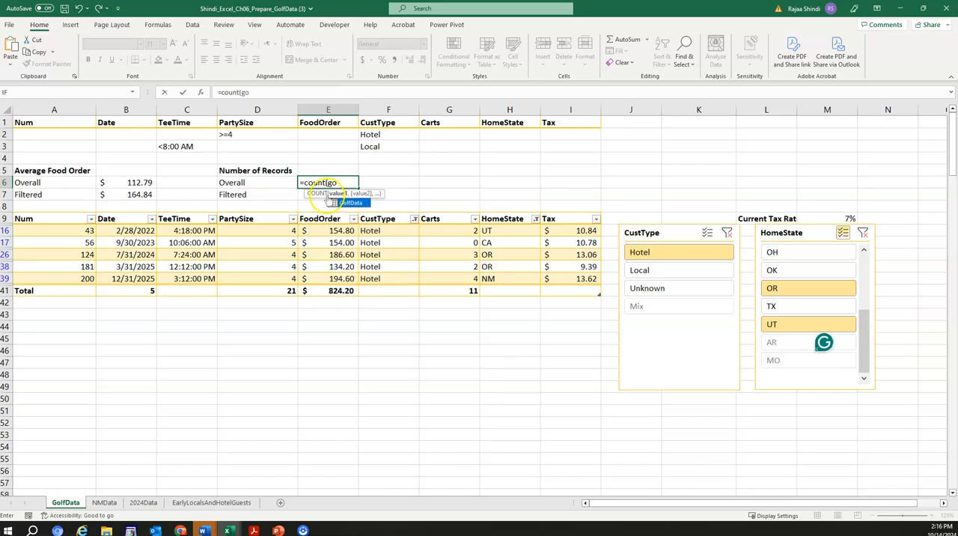
pyautogui.doubleClick(350, 202)
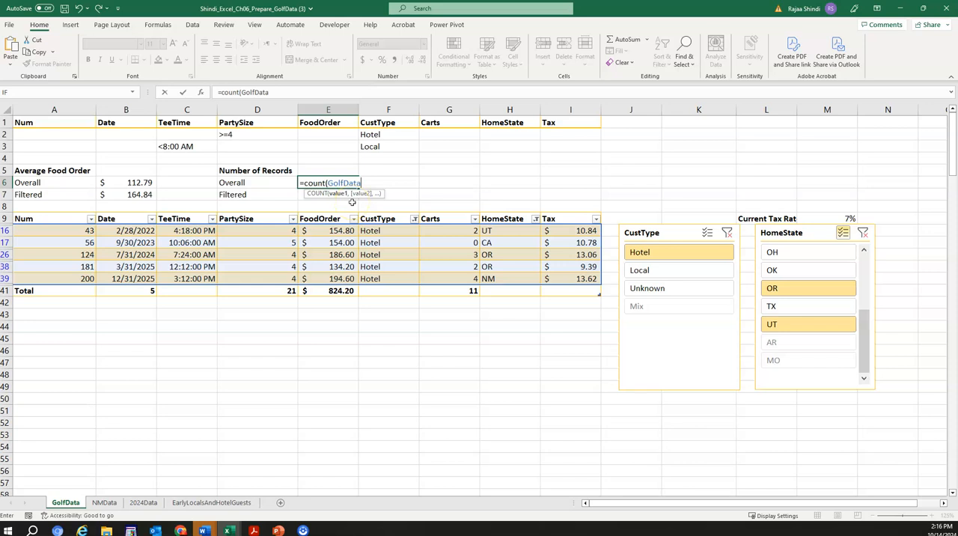
pyautogui.write('[')
pyautogui.click(394, 214)
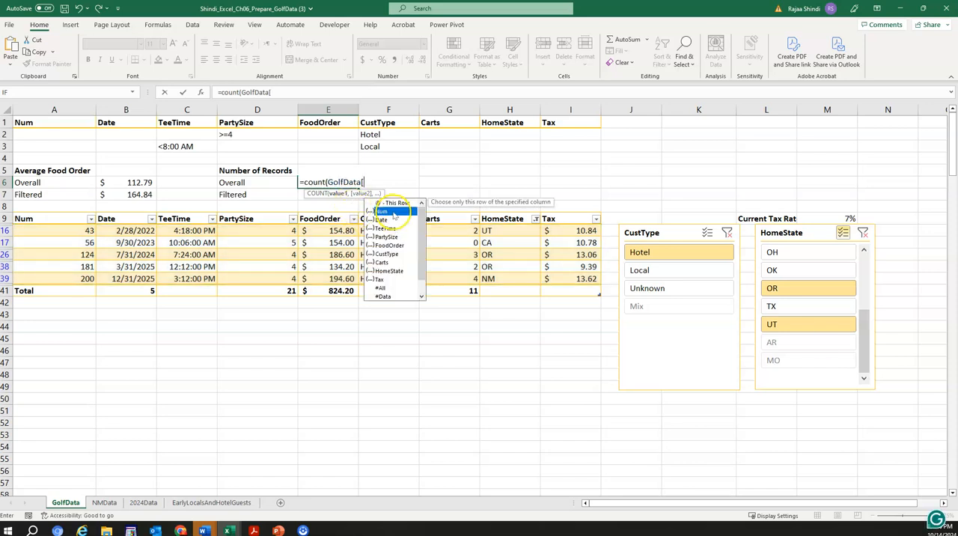
pyautogui.doubleClick(394, 214)
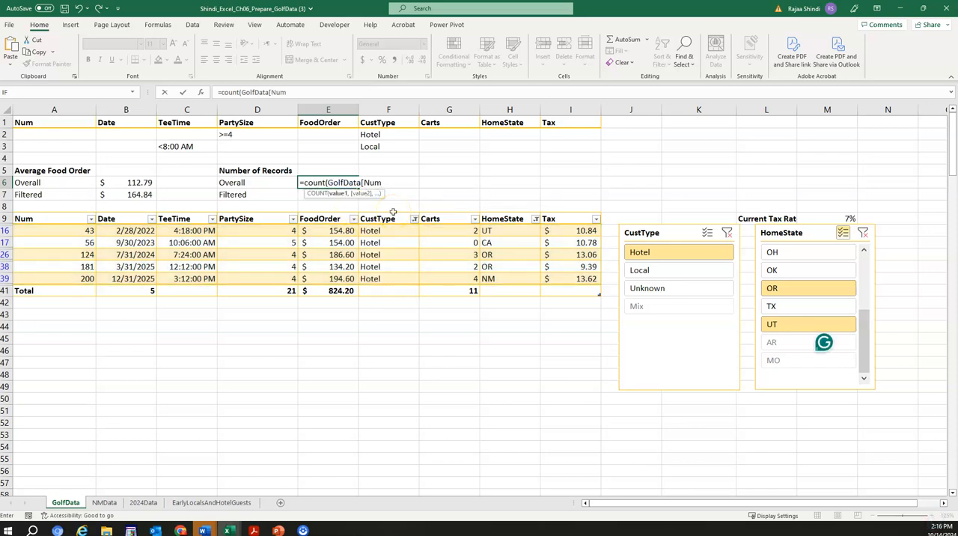
pyautogui.write('])')
pyautogui.press('Return')
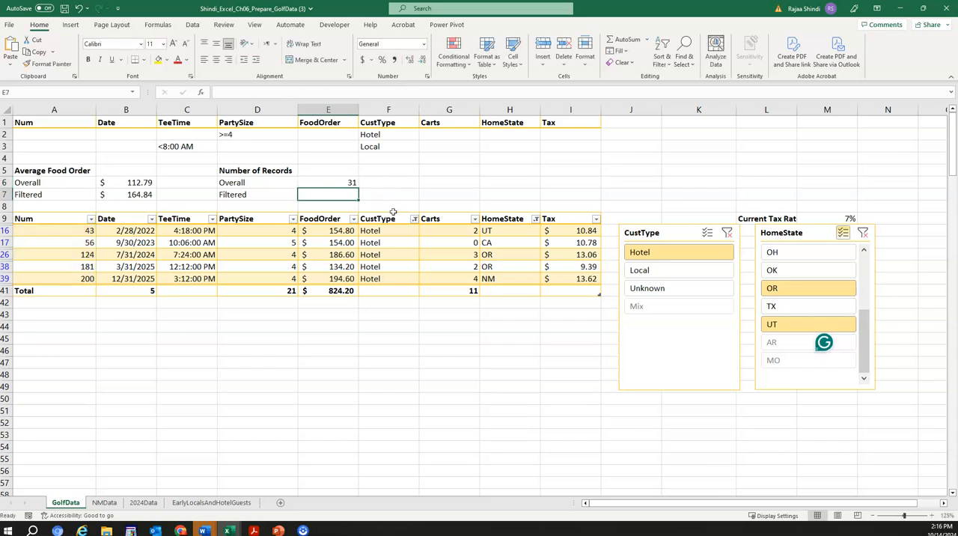
# Step: Count the filtered records in cell E7 with =SUBTOTAL(2,GolfData[Num])
pyautogui.click(336, 195)
pyautogui.write('=')
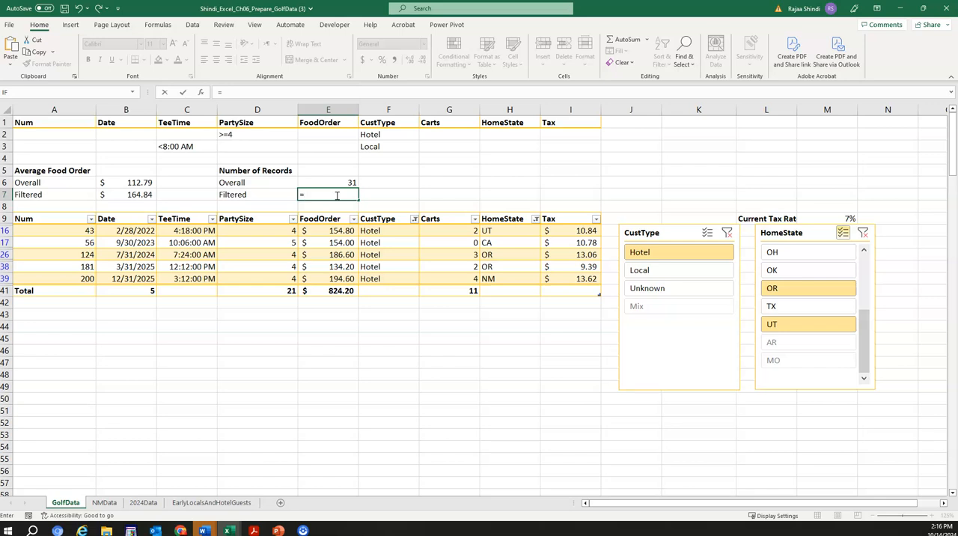
pyautogui.write('sub')
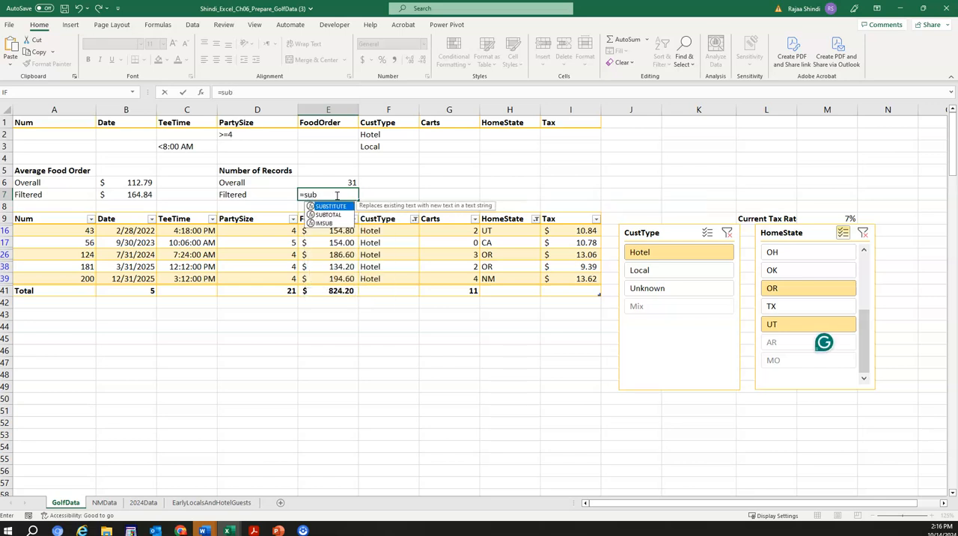
pyautogui.doubleClick(343, 205)
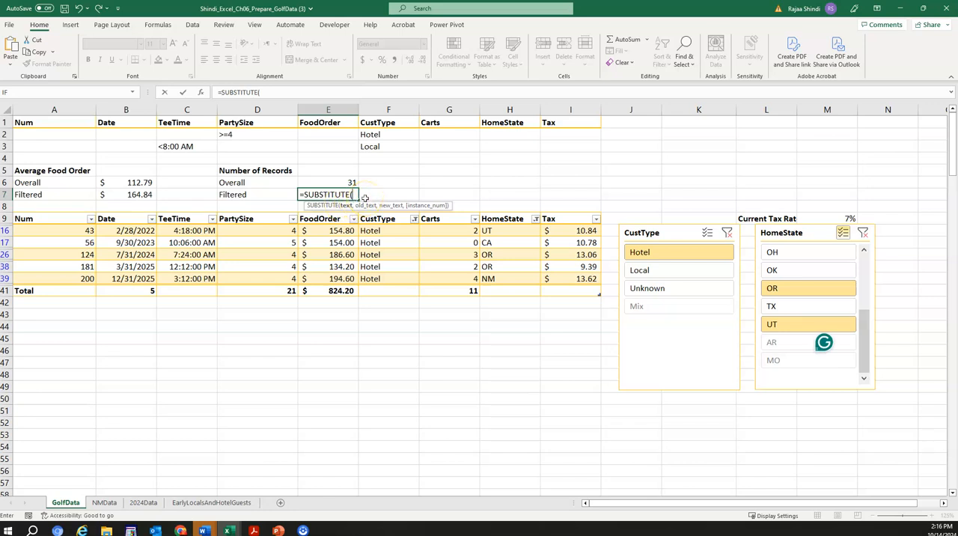
pyautogui.press('BackSpace')
pyautogui.press('BackSpace')
pyautogui.press('BackSpace')
pyautogui.press('BackSpace')
pyautogui.press('BackSpace')
pyautogui.press('BackSpace')
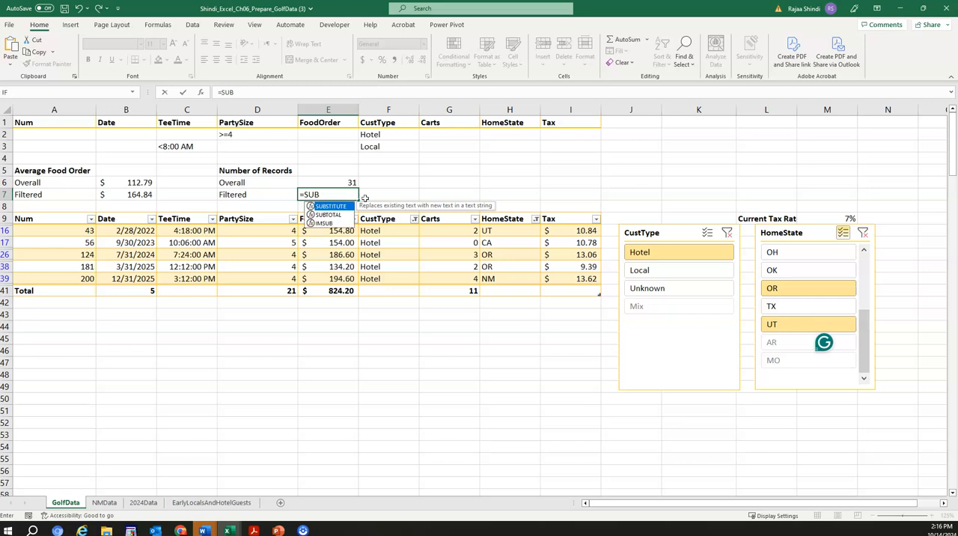
pyautogui.doubleClick(328, 215)
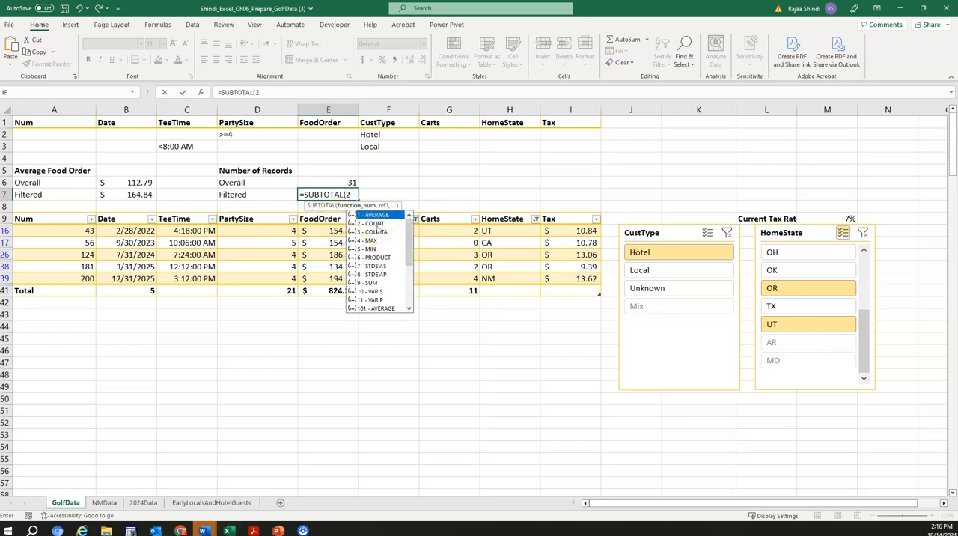
pyautogui.write('2,')
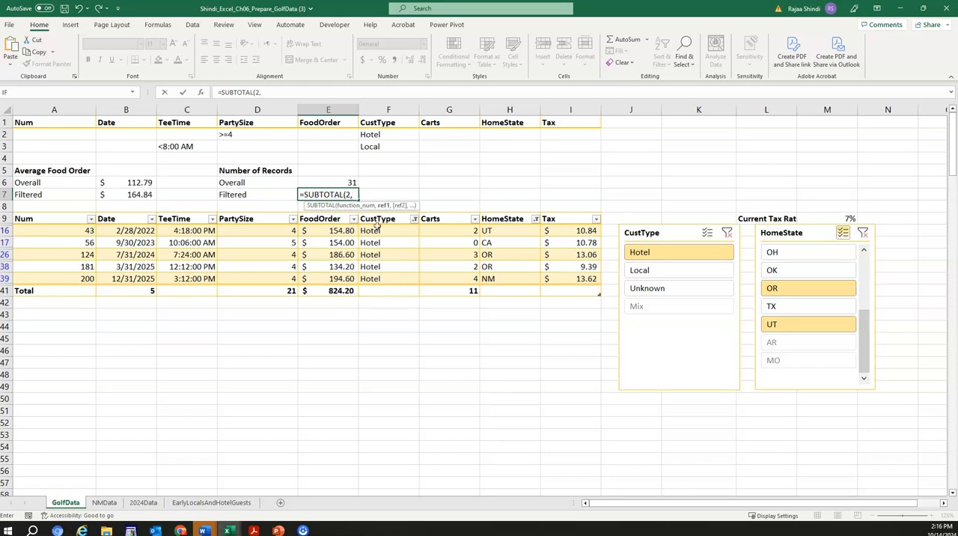
pyautogui.write('gol')
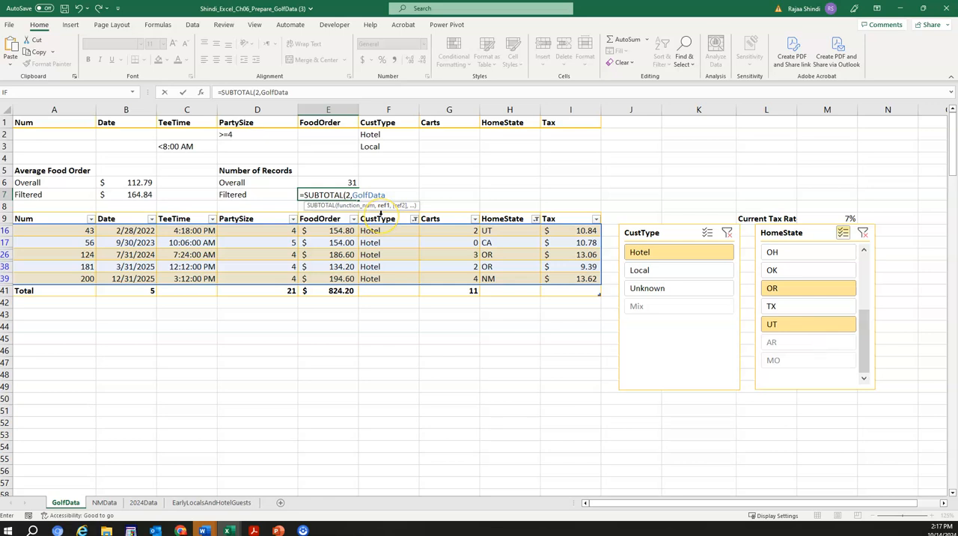
pyautogui.doubleClick(376, 216)
pyautogui.write('num')
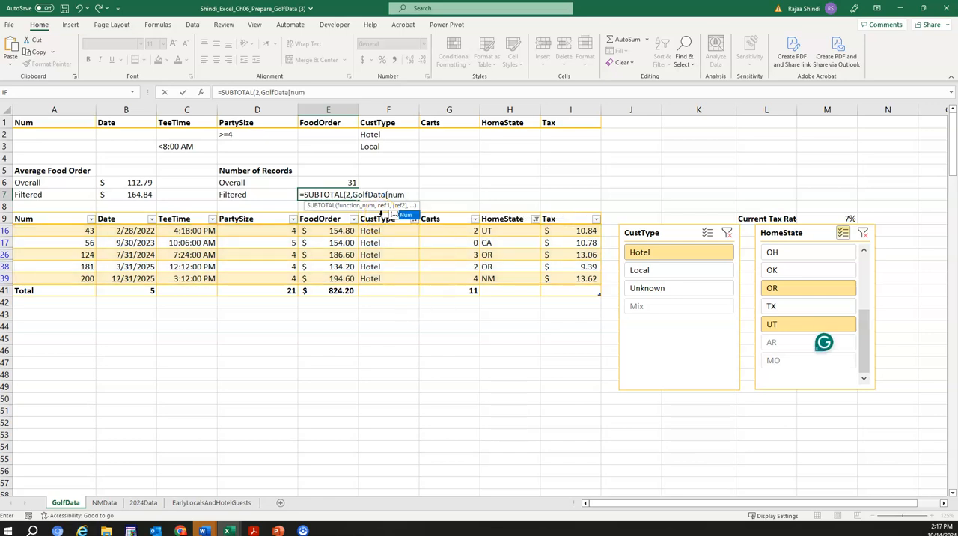
pyautogui.write('])')
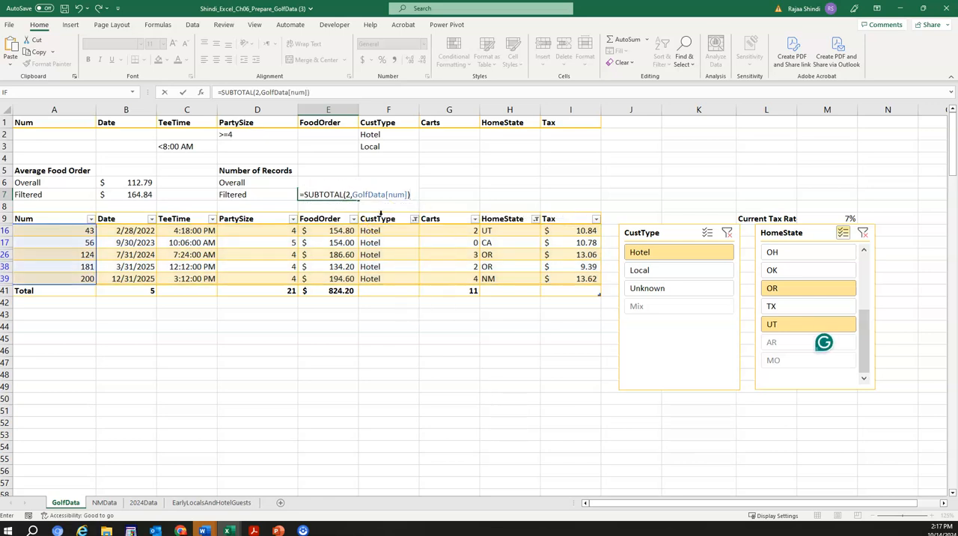
pyautogui.press('Return')
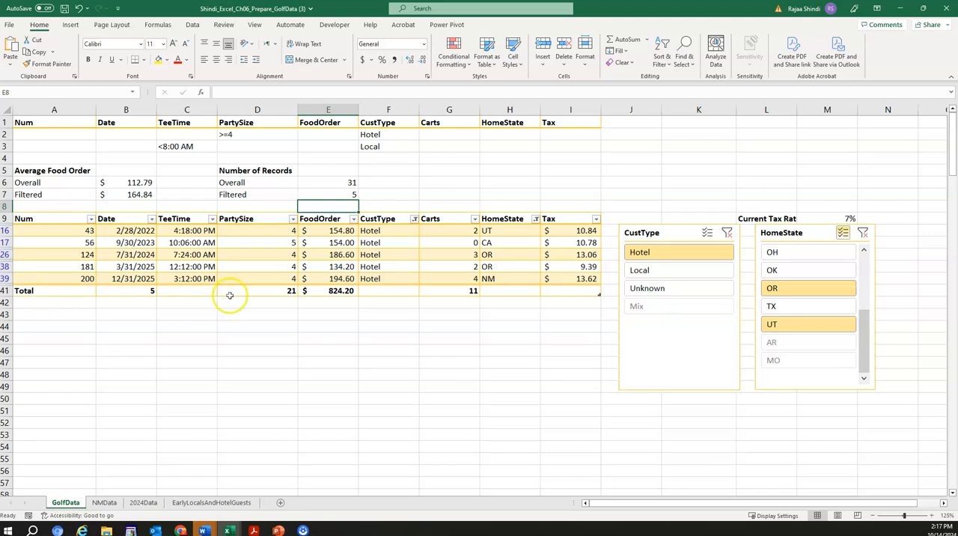
pyautogui.click(274, 315)
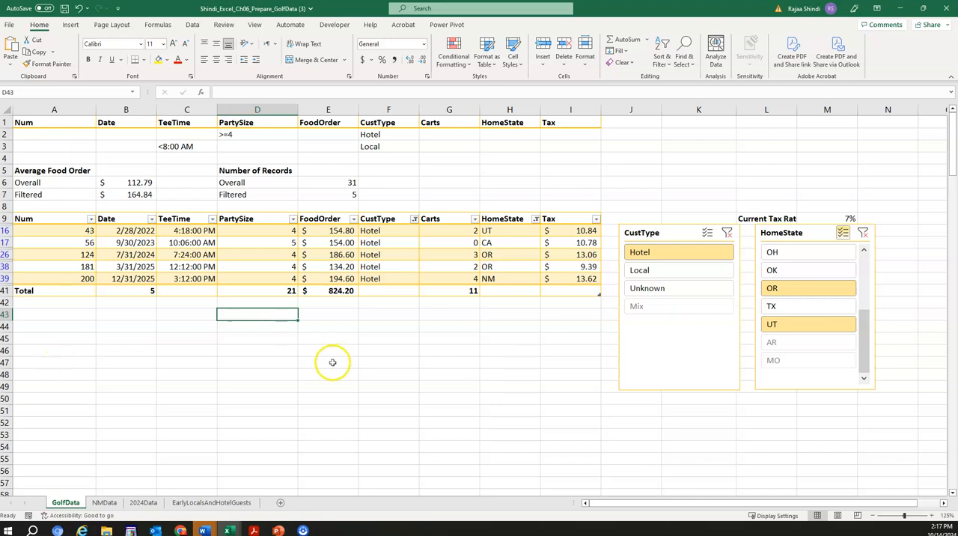
pyautogui.scroll(-2, 346, 380)
pyautogui.scroll(2, 346, 380)
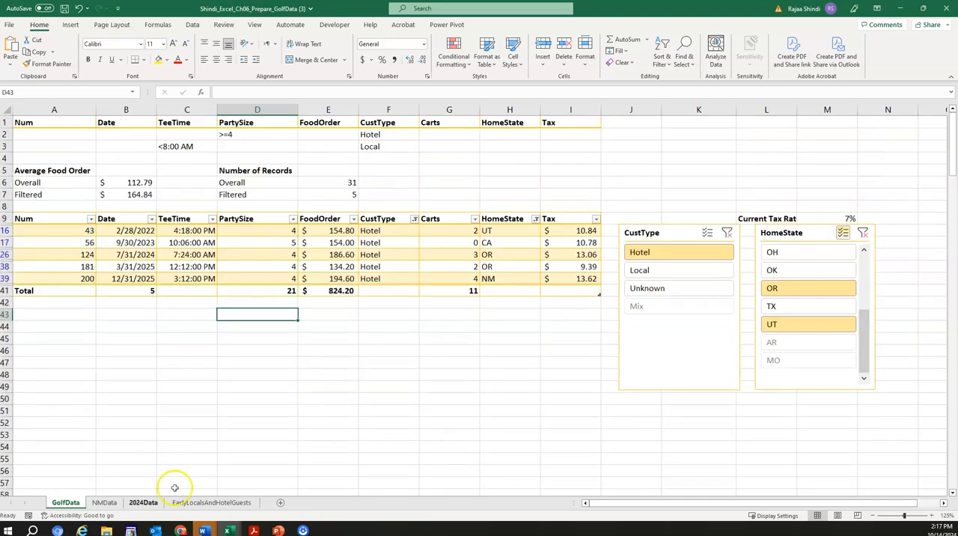
pyautogui.click(106, 504)
pyautogui.click(142, 503)
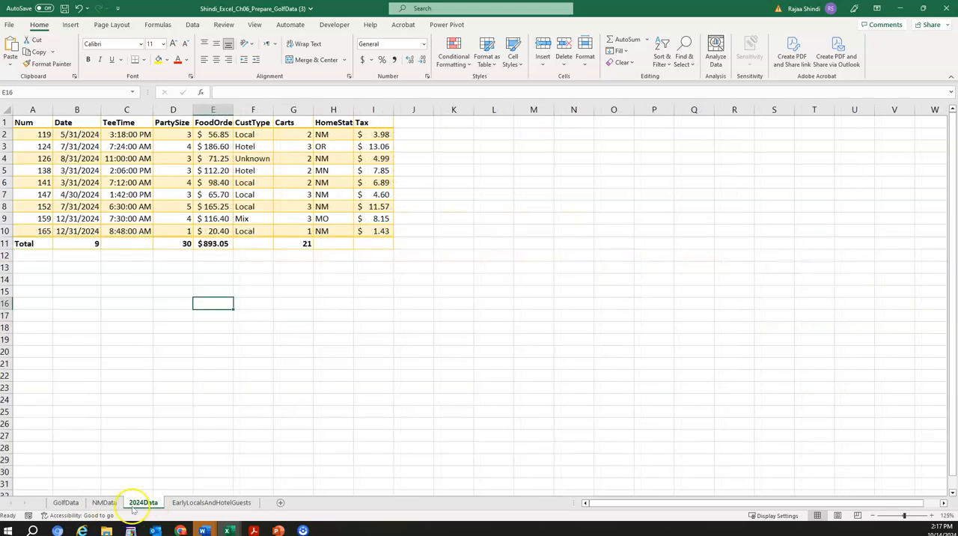
pyautogui.click(65, 502)
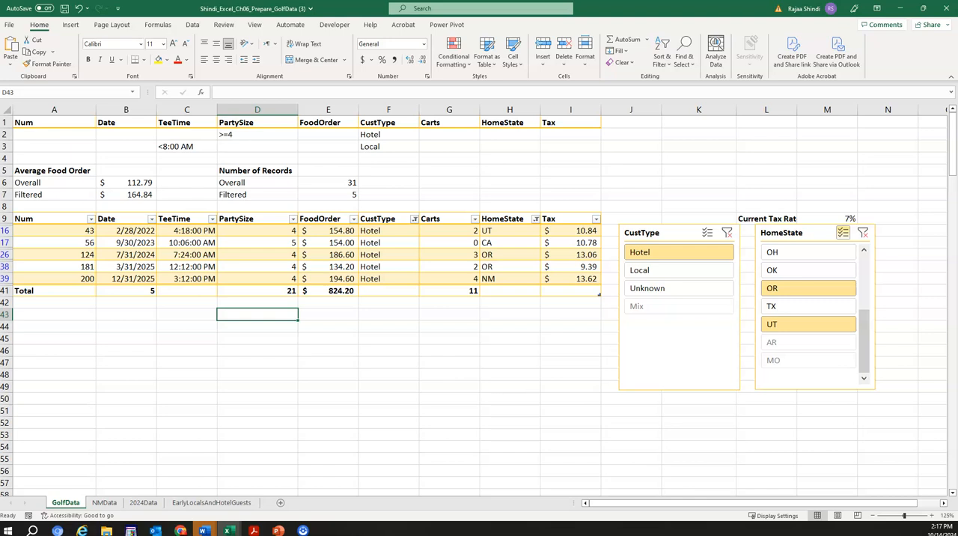
pyautogui.click(153, 365)
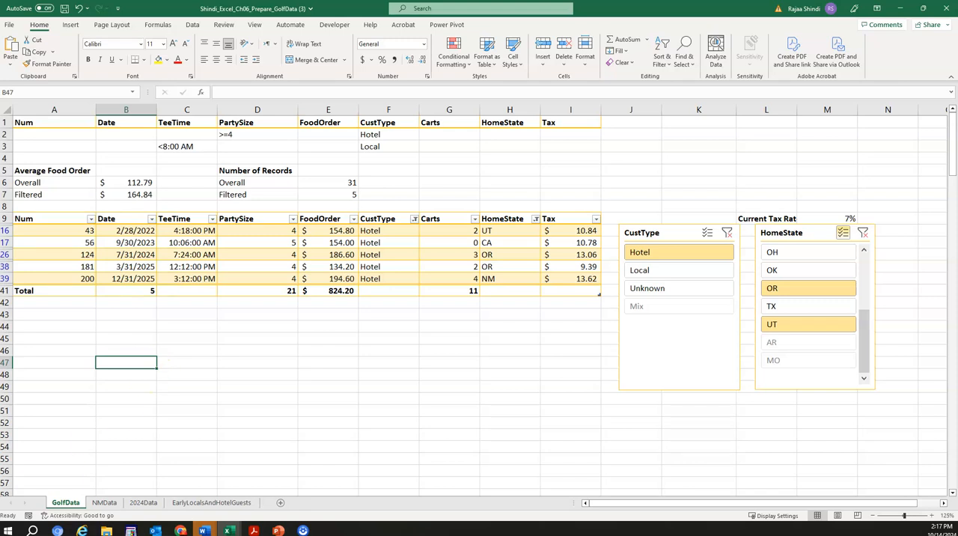